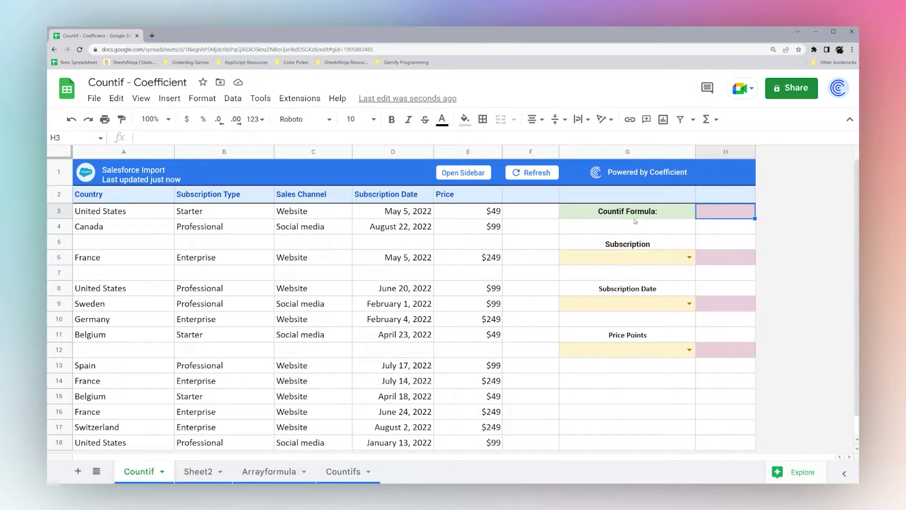
Enter =countif(C3:C18,"Website") in H3 to count Website sales channels
{"action": "type", "text": "=co"}
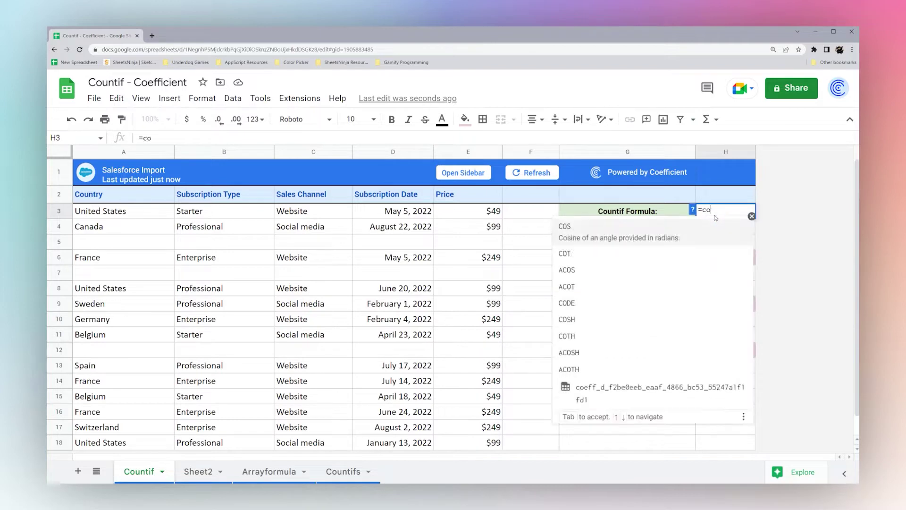
{"action": "type", "text": "untif"}
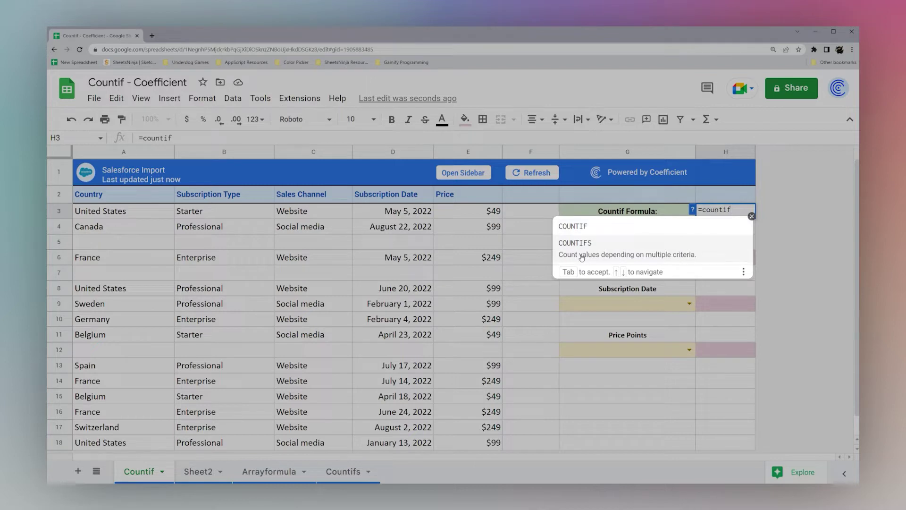
{"action": "type", "text": "("}
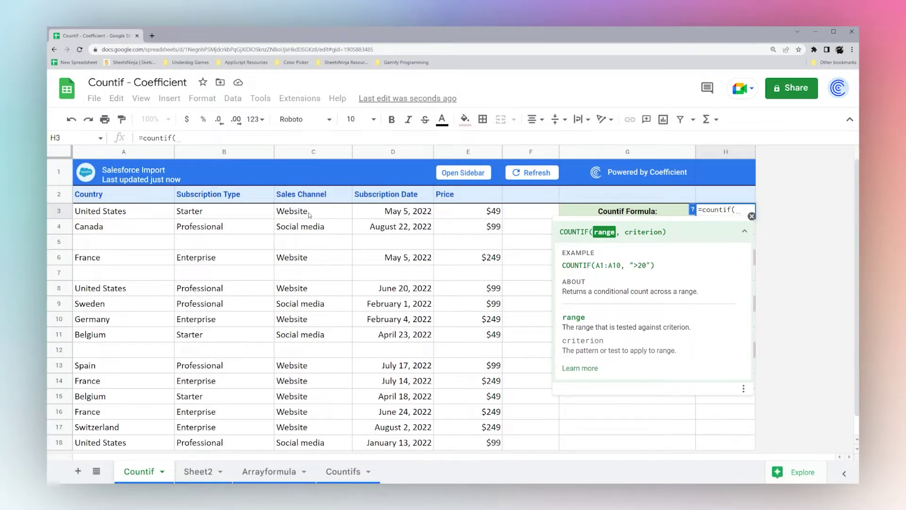
{"action": "left_click_drag", "start_coordinate": [309, 215], "coordinate": [305, 461]}
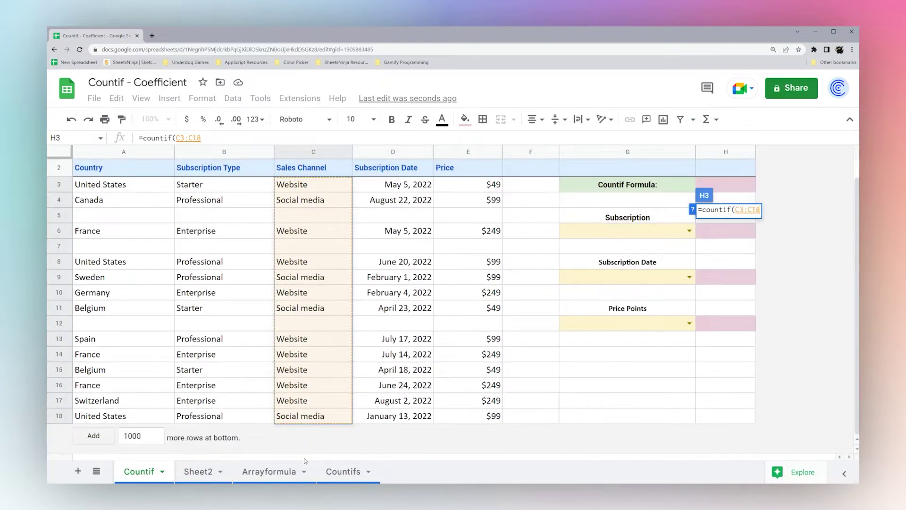
{"action": "type", "text": ","}
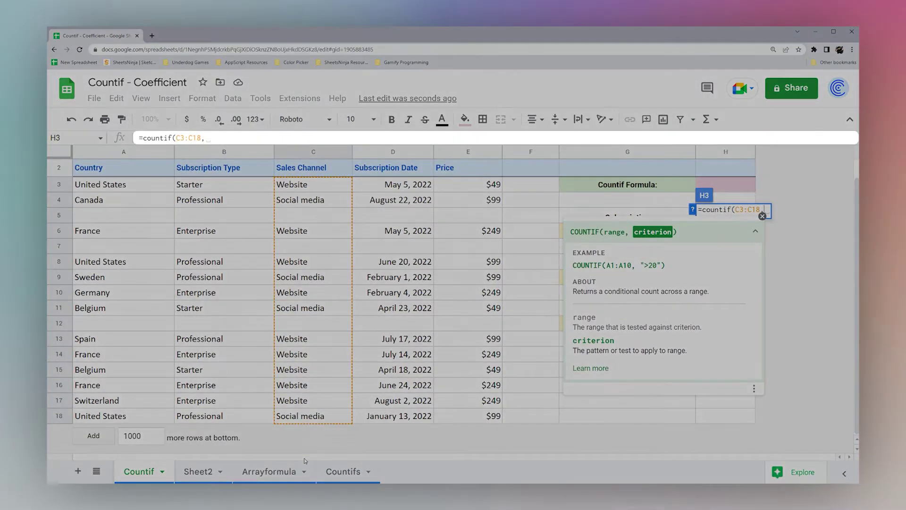
{"action": "type", "text": "\""}
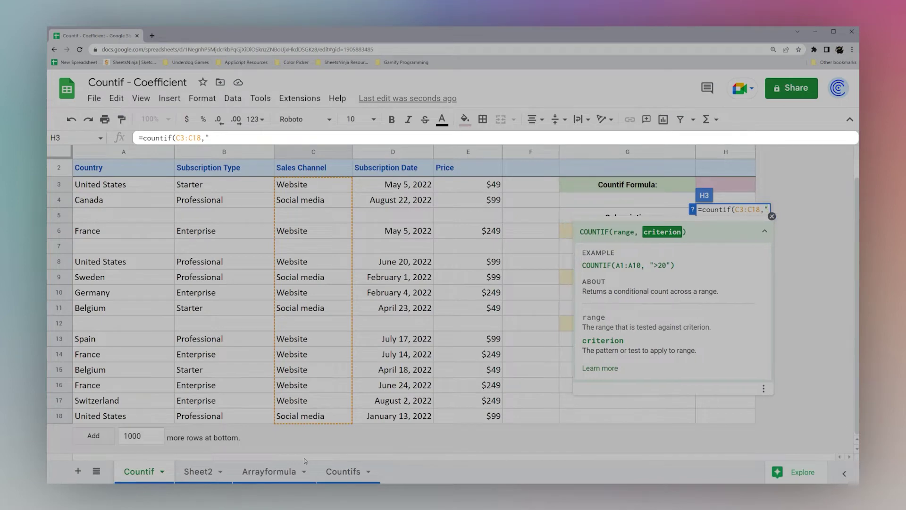
{"action": "type", "text": "Website\""}
{"action": "key", "text": "Return"}
Change H3's criterion from "Website" to "Social media"
{"action": "scroll", "coordinate": [556, 279], "scroll_direction": "up", "scroll_amount": 1}
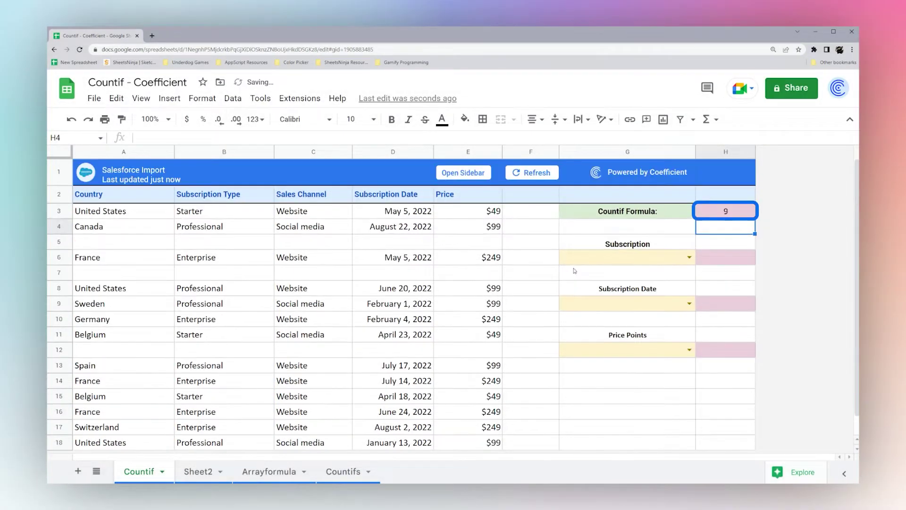
{"action": "left_click", "coordinate": [718, 207]}
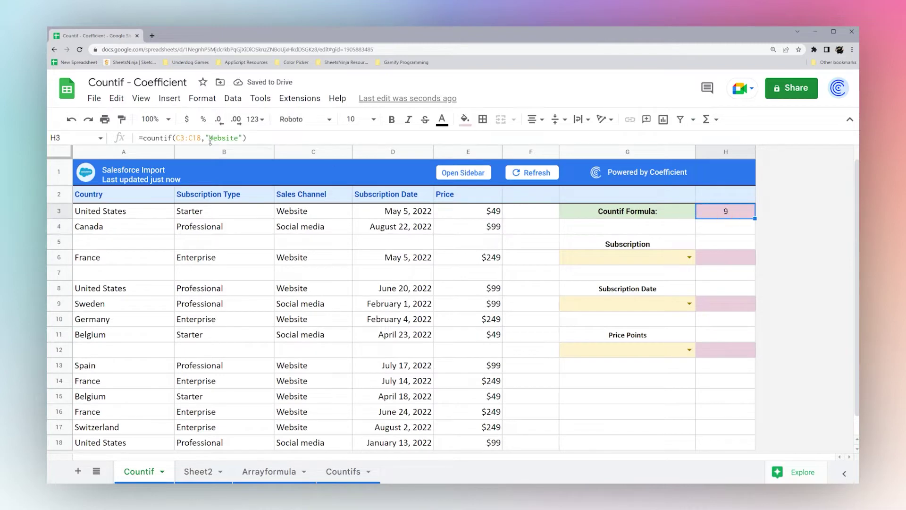
{"action": "left_click_drag", "start_coordinate": [211, 137], "coordinate": [240, 139]}
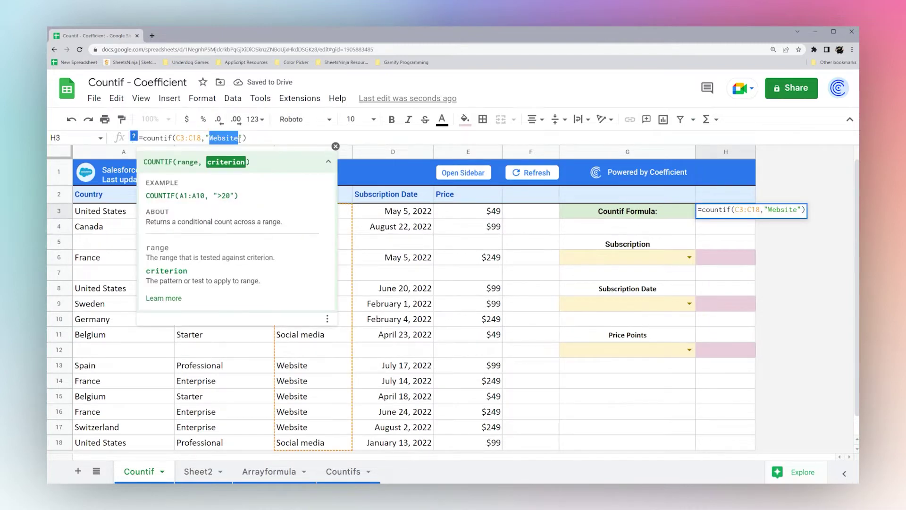
{"action": "type", "text": "Social media"}
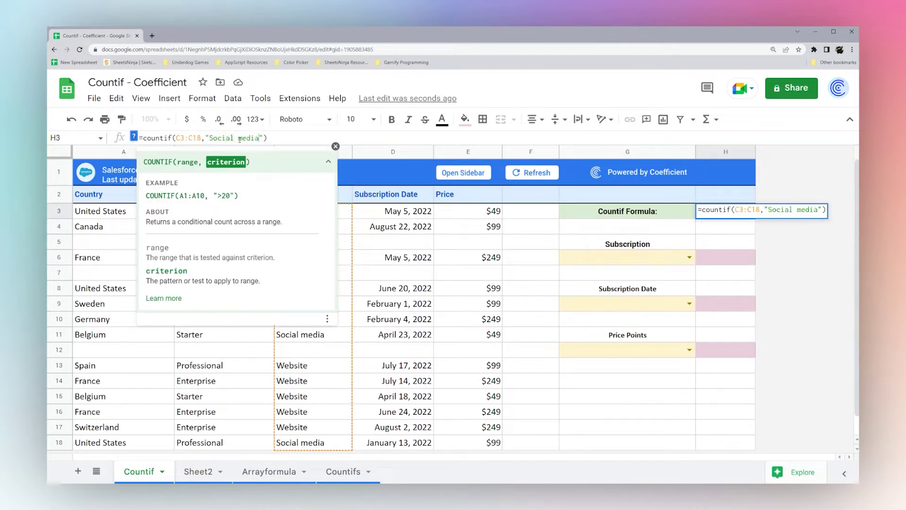
{"action": "key", "text": "Return"}
{"action": "left_click", "coordinate": [720, 209]}
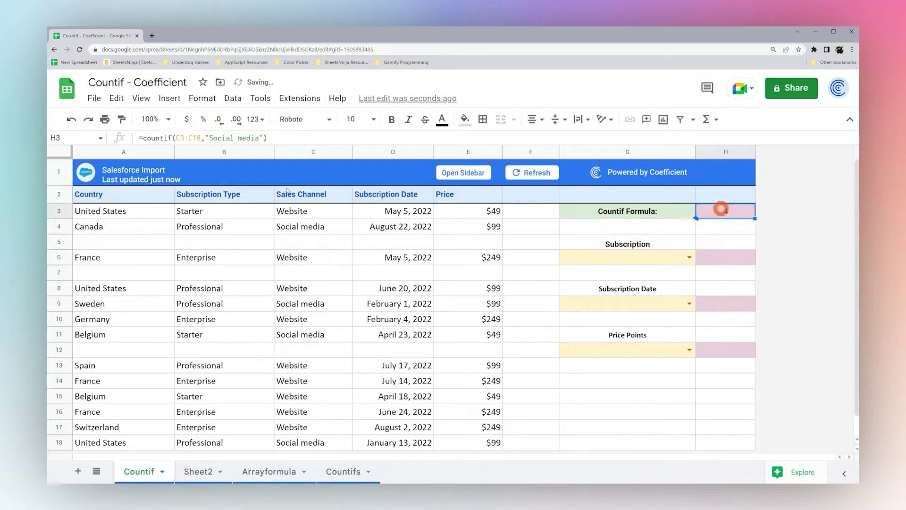
Change H3's criterion to "<>Social media", giving 12
{"action": "left_click", "coordinate": [207, 137]}
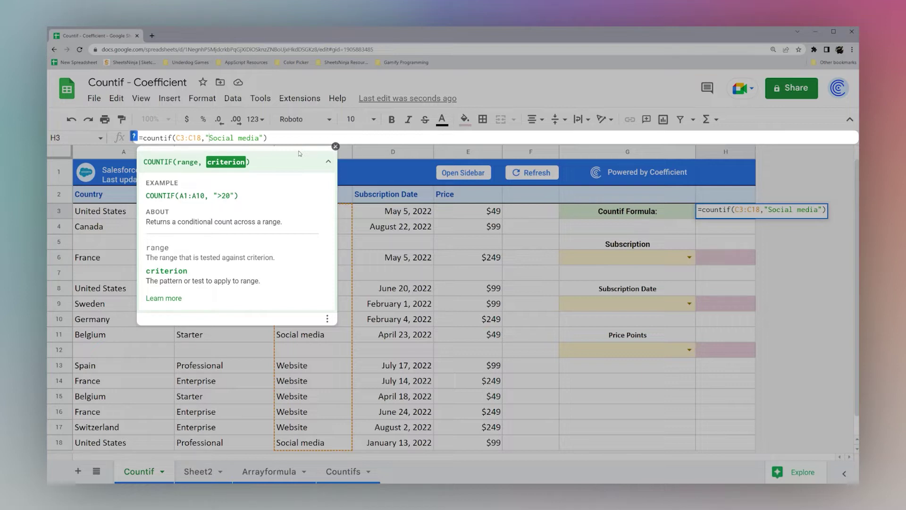
{"action": "type", "text": "<>"}
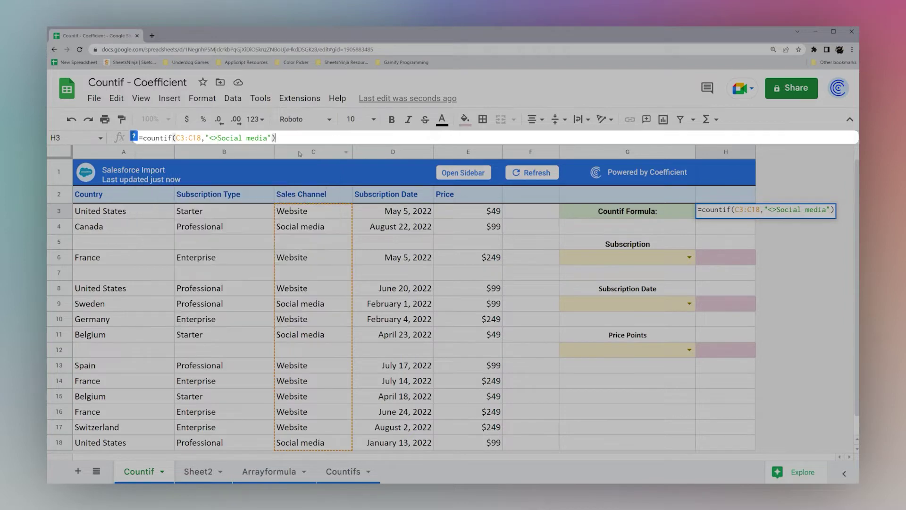
{"action": "key", "text": "Return"}
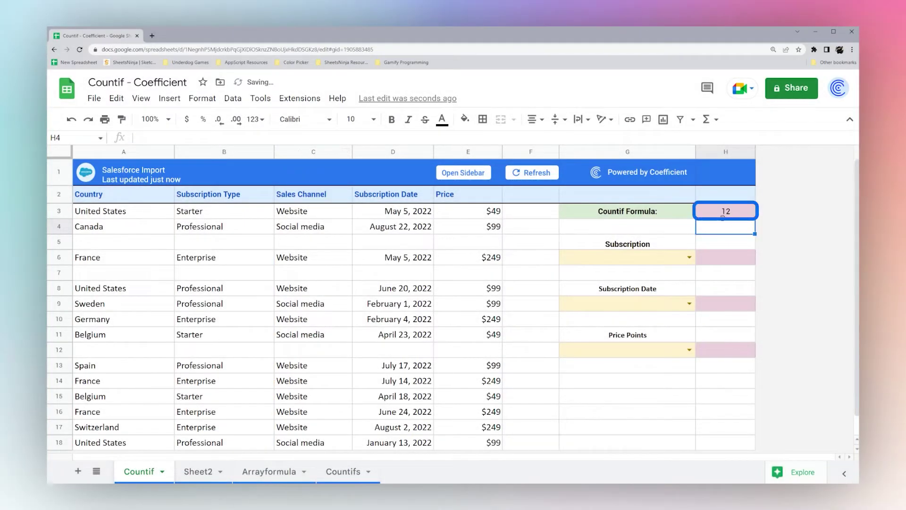
{"action": "left_click", "coordinate": [720, 212]}
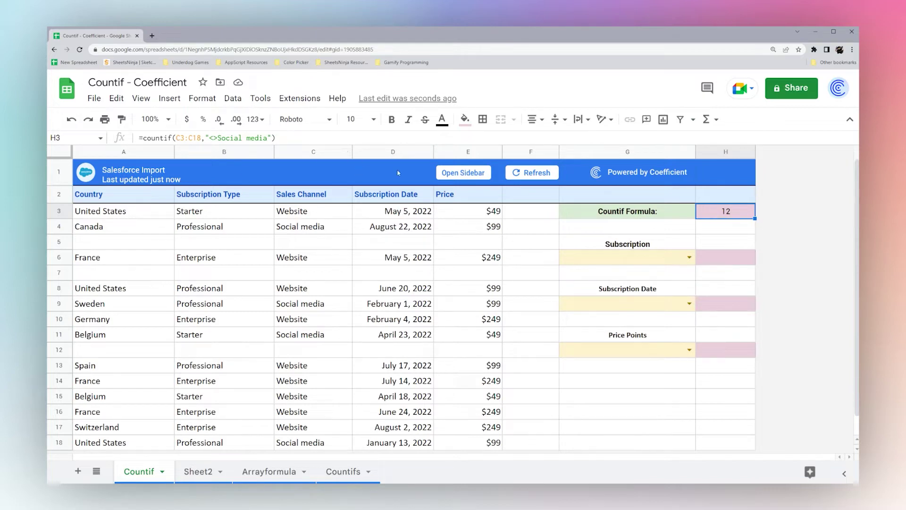
Point out the blank Sales Channel cells C5 and C7, then return to H3
{"action": "left_click", "coordinate": [309, 243]}
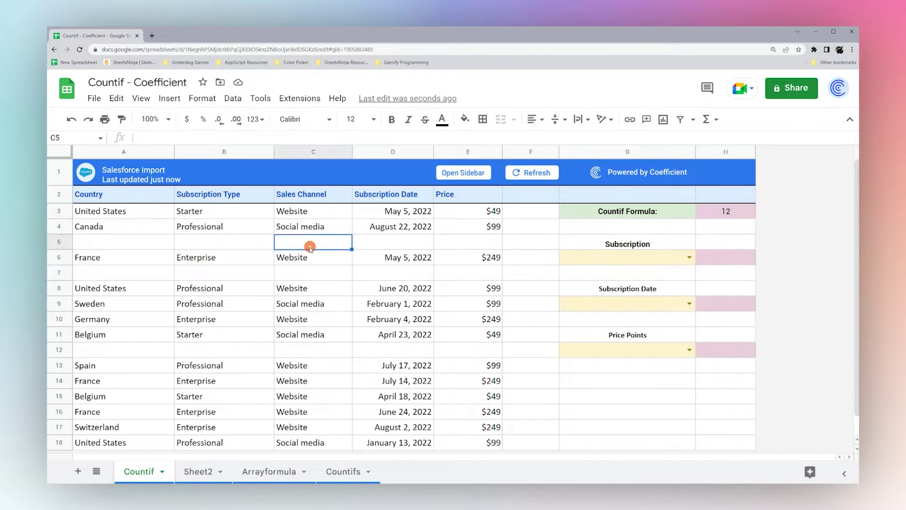
{"action": "left_click", "coordinate": [296, 274]}
{"action": "left_click", "coordinate": [720, 212]}
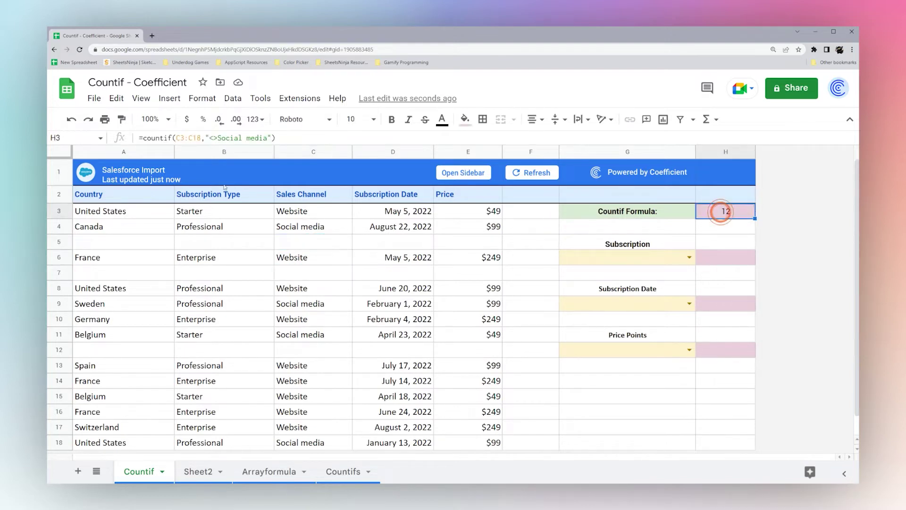
Reduce H3's criterion to "<>" to count non-blank Sales Channel cells
{"action": "left_click_drag", "start_coordinate": [218, 138], "coordinate": [268, 138]}
{"action": "key", "text": "BackSpace"}
{"action": "left_click", "coordinate": [269, 138]}
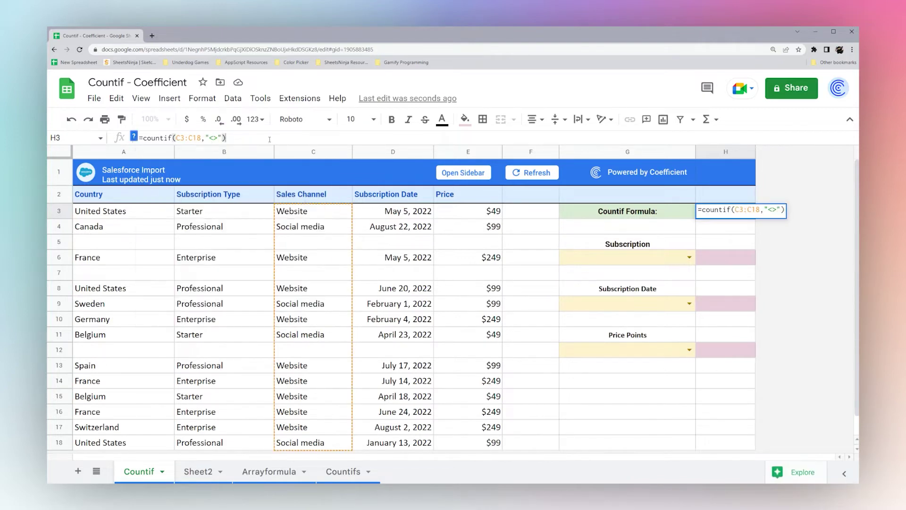
{"action": "key", "text": "Return"}
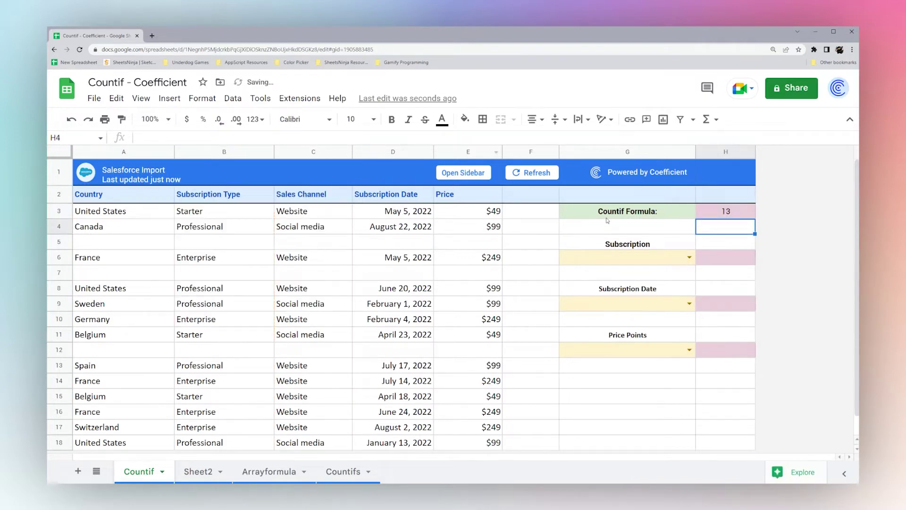
Empty H3's criterion to "" so it counts blank cells
{"action": "double_click", "coordinate": [711, 215]}
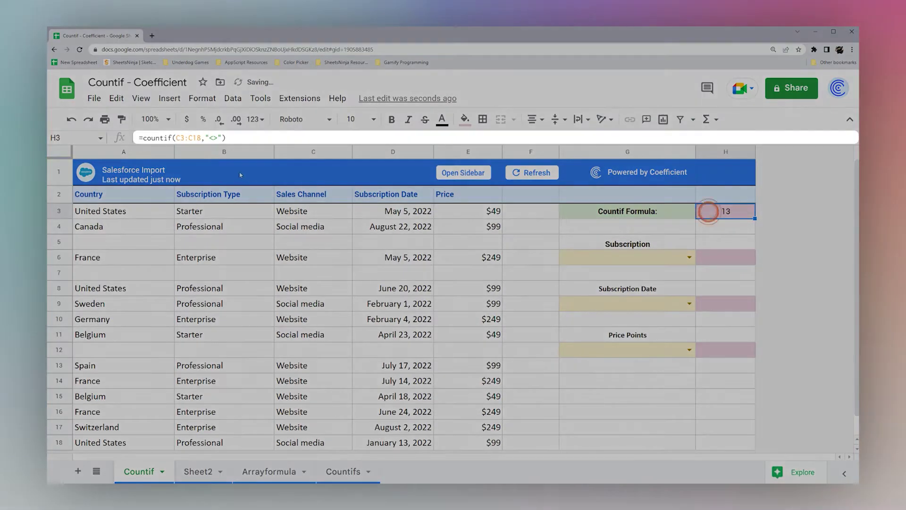
{"action": "left_click", "coordinate": [212, 137]}
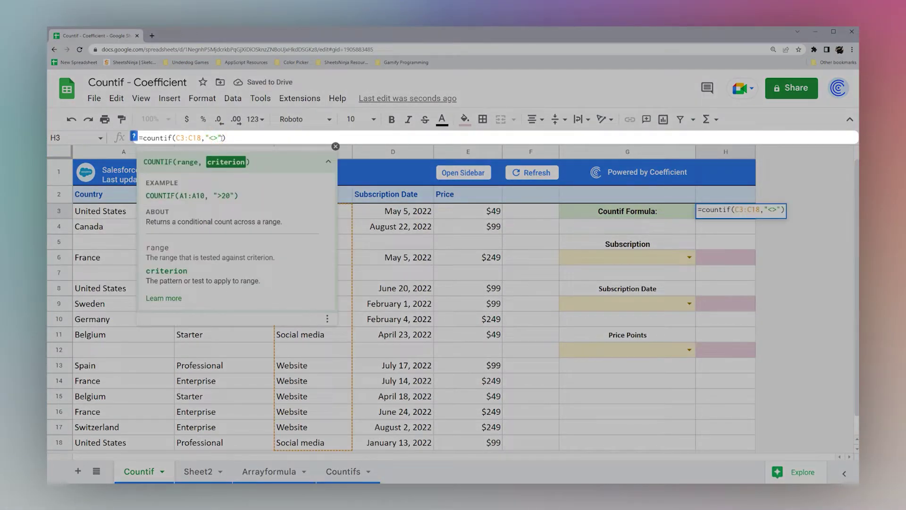
{"action": "key", "text": "BackSpace"}
{"action": "key", "text": "BackSpace"}
{"action": "left_click", "coordinate": [222, 138]}
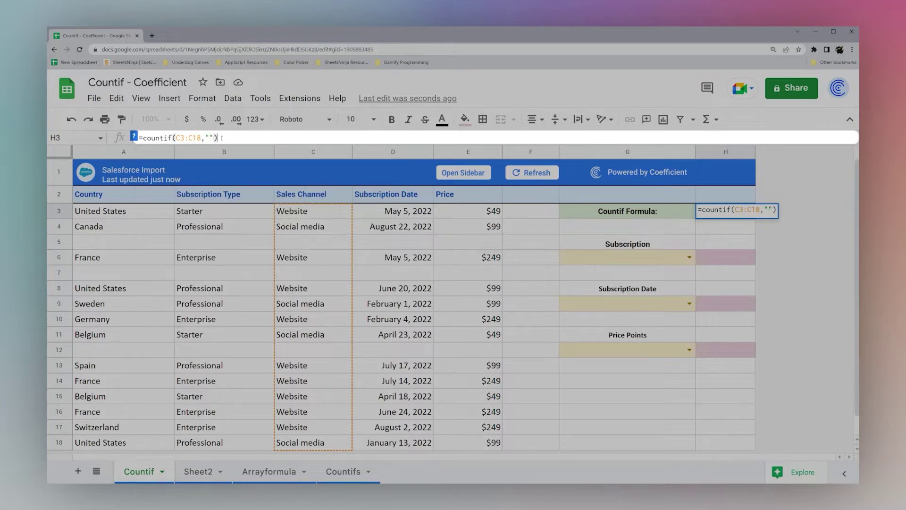
{"action": "key", "text": "Return"}
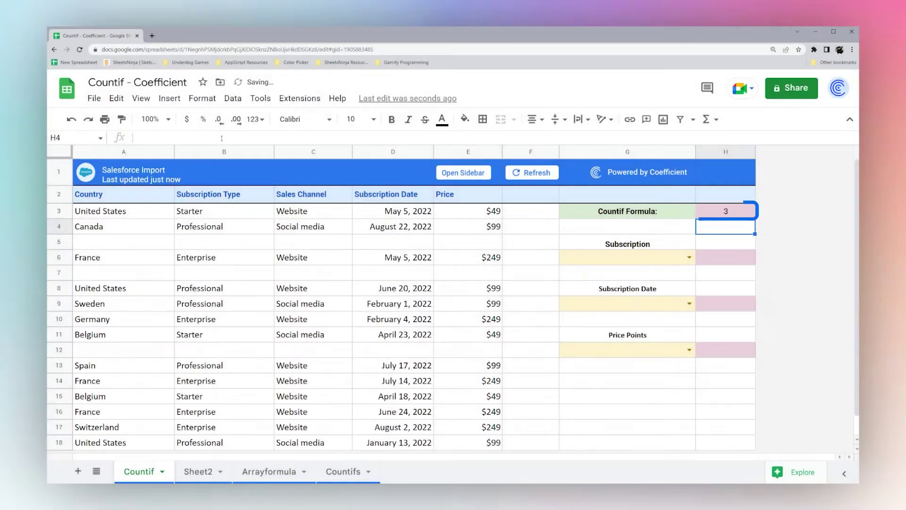
Put a space in C5 and make H3 count space-only cells with a " " criterion
{"action": "left_click", "coordinate": [290, 241]}
{"action": "key", "text": "Return"}
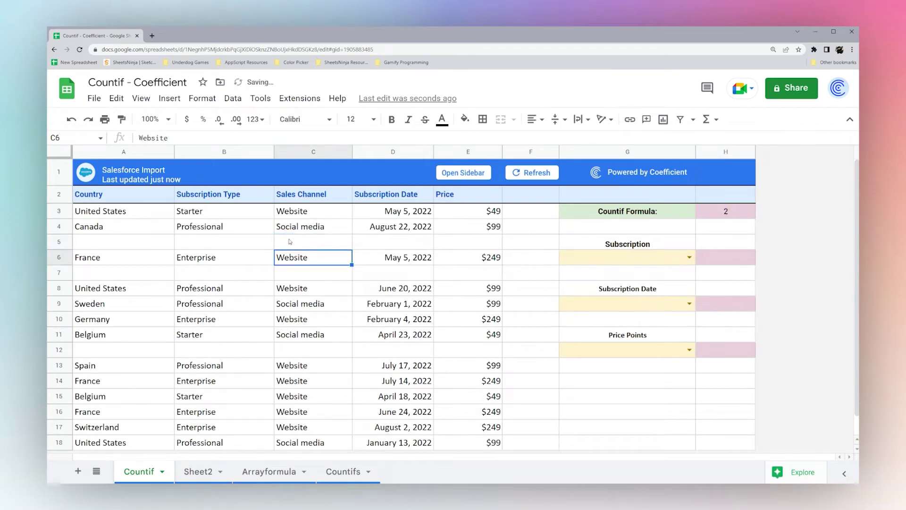
{"action": "left_click", "coordinate": [290, 241]}
{"action": "left_click", "coordinate": [150, 138]}
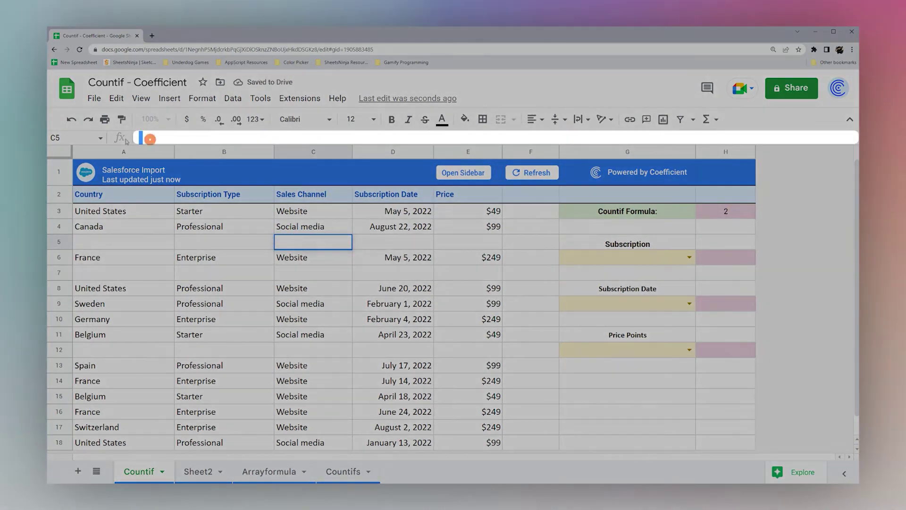
{"action": "left_click", "coordinate": [741, 217]}
{"action": "left_click", "coordinate": [209, 138]}
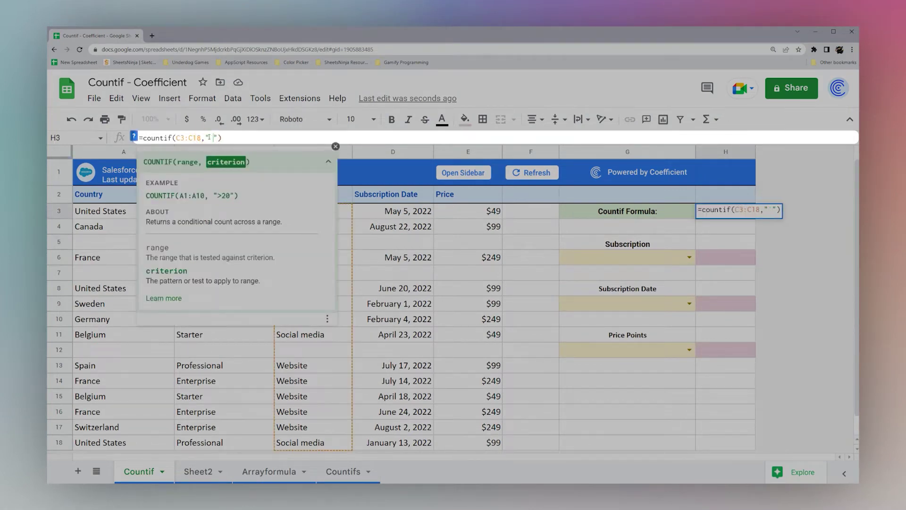
{"action": "key", "text": "Return"}
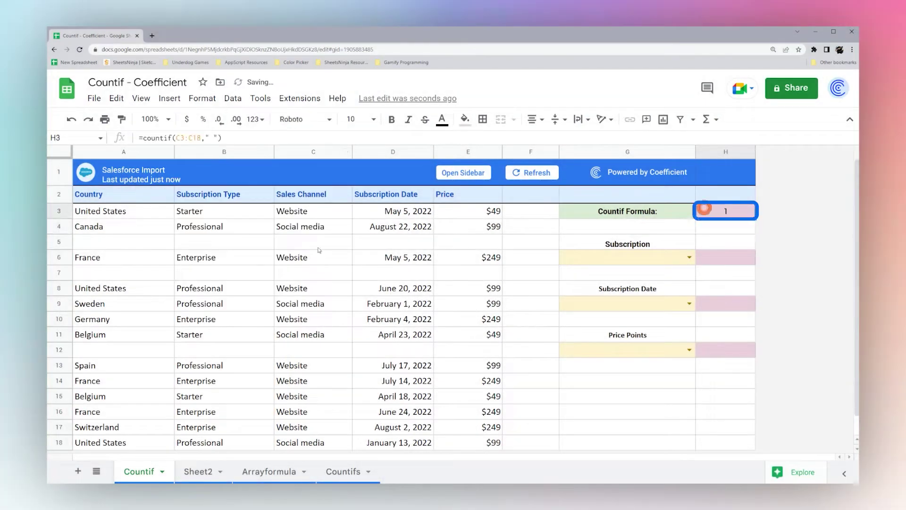
Clear the space from C5 and restore H3's criterion to ""
{"action": "left_click", "coordinate": [306, 246]}
{"action": "key", "text": "ctrl+v"}
{"action": "left_click", "coordinate": [724, 211]}
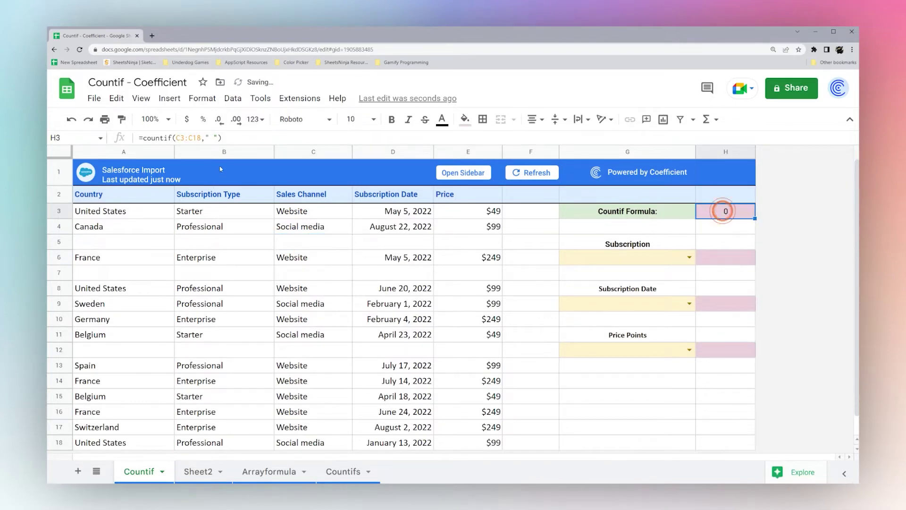
{"action": "left_click", "coordinate": [215, 137]}
{"action": "key", "text": "BackSpace"}
{"action": "key", "text": "Return"}
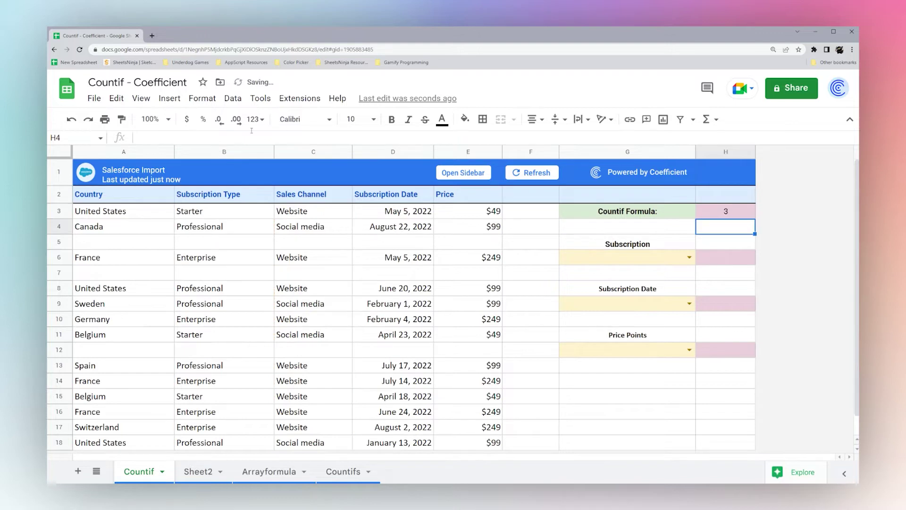
{"action": "left_click", "coordinate": [732, 212]}
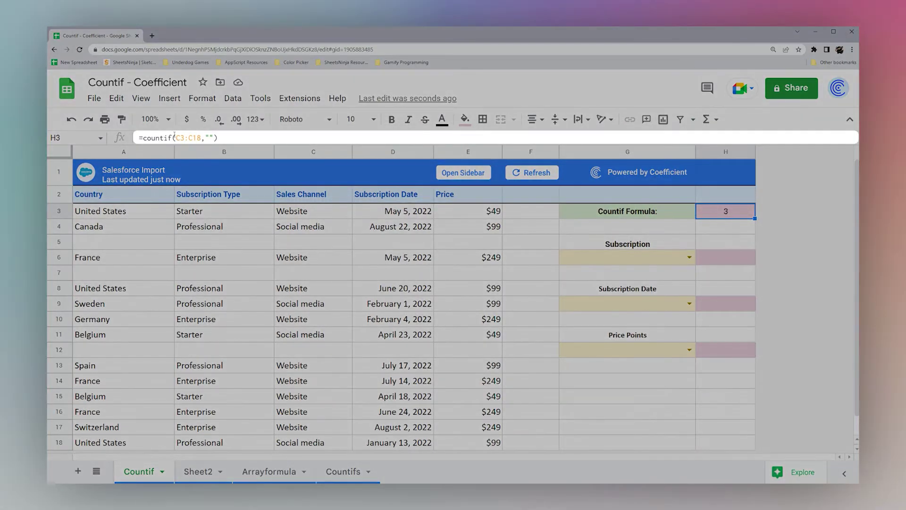
Change H3 to =countif(D3:D18,"5/5/2022") and verify matching dates in D3 and D6
{"action": "left_click", "coordinate": [174, 136]}
{"action": "key", "text": "Delete"}
{"action": "type", "text": "D"}
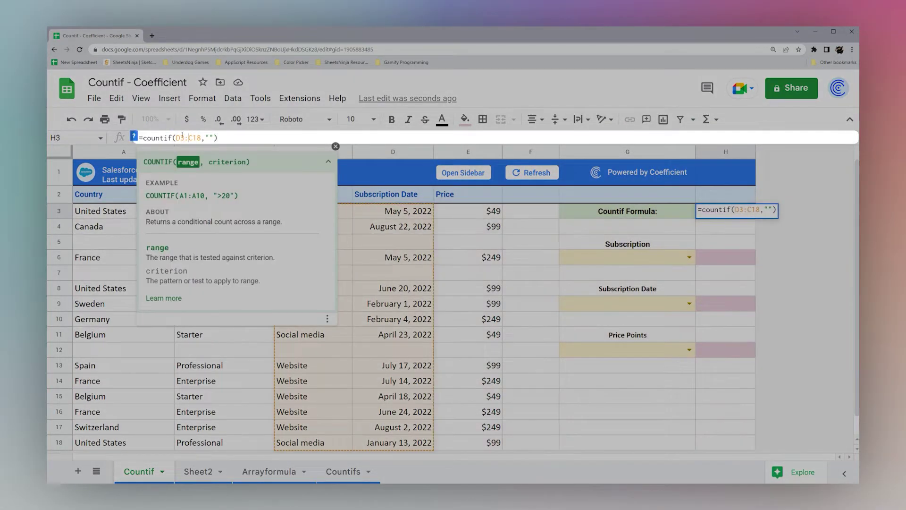
{"action": "key", "text": "Delete"}
{"action": "type", "text": "D"}
{"action": "key", "text": "Right"}
{"action": "key", "text": "Right"}
{"action": "key", "text": "Right"}
{"action": "key", "text": "Right"}
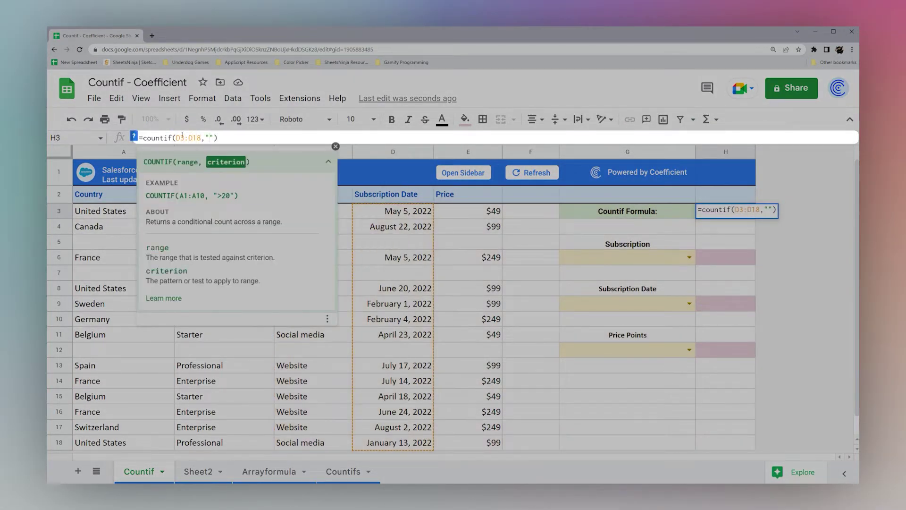
{"action": "type", "text": "5/5/2022"}
{"action": "key", "text": "Return"}
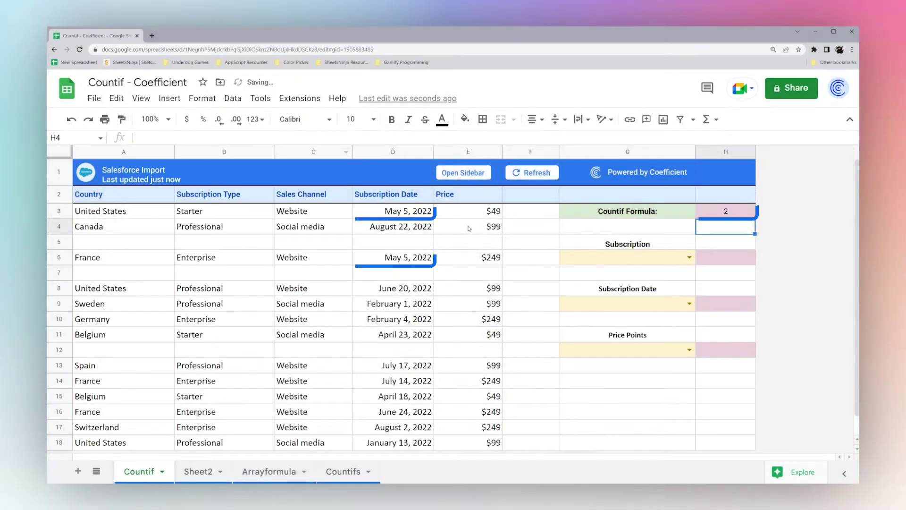
{"action": "left_click", "coordinate": [414, 257]}
{"action": "left_click", "coordinate": [412, 208]}
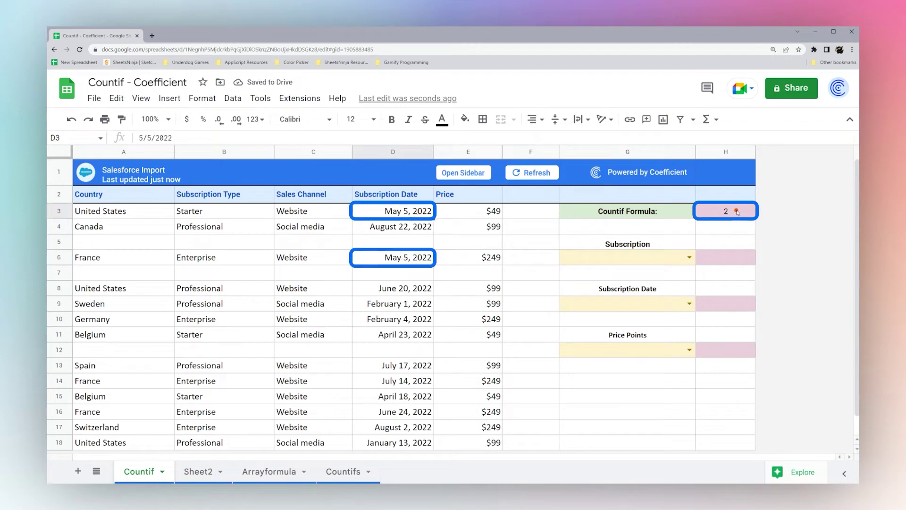
{"action": "left_click", "coordinate": [735, 209]}
Reword H3's date criterion as "May 5, 2022"
{"action": "left_click_drag", "start_coordinate": [229, 137], "coordinate": [208, 137]}
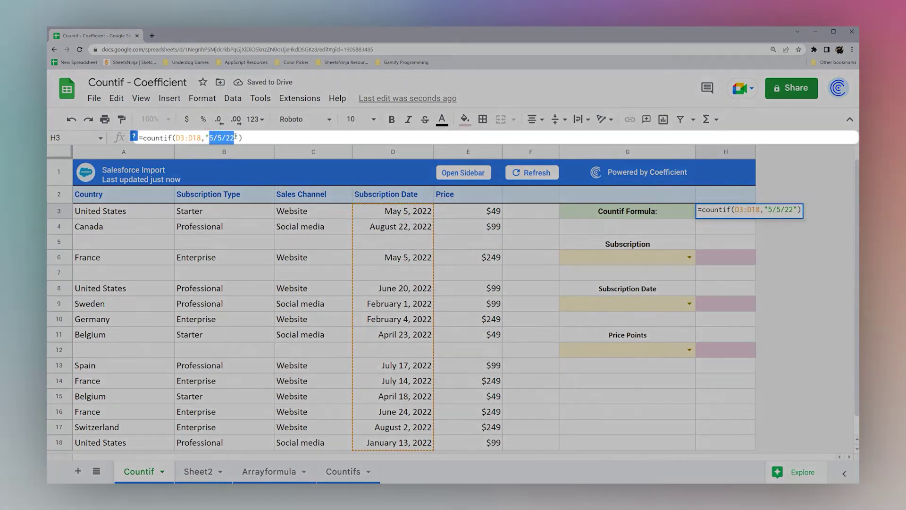
{"action": "type", "text": "May 5, 2022"}
{"action": "key", "text": "Return"}
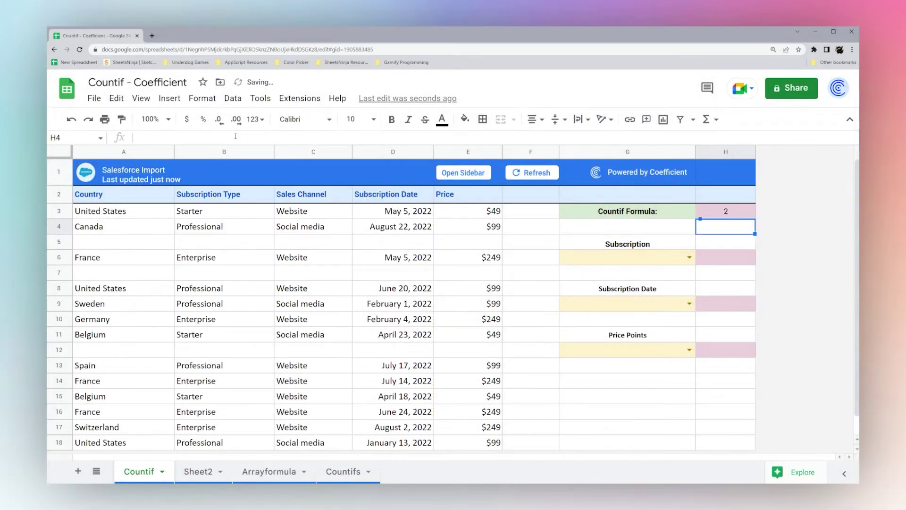
{"action": "left_click", "coordinate": [736, 213]}
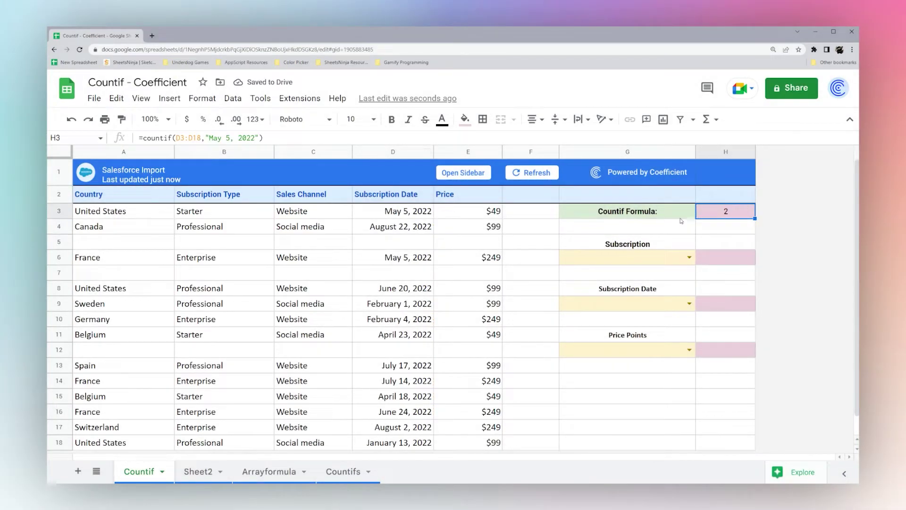
{"action": "left_click_drag", "start_coordinate": [207, 137], "coordinate": [259, 138]}
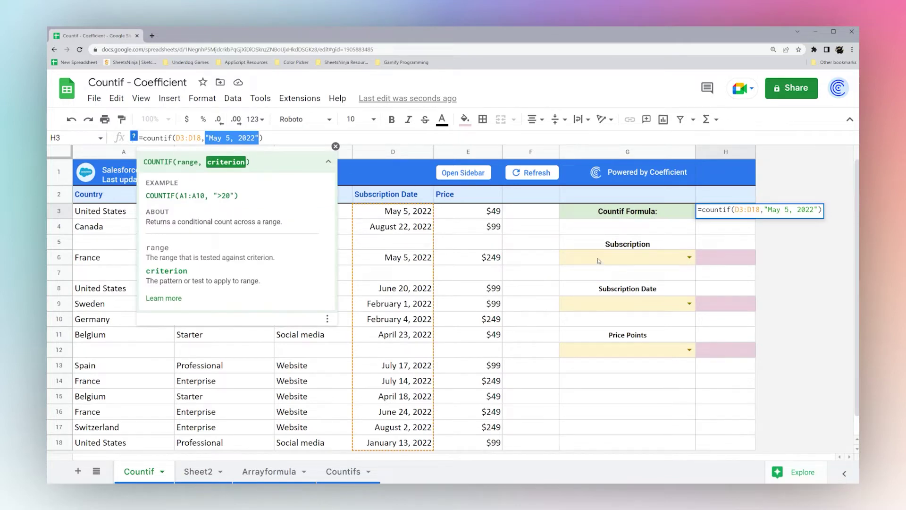
{"action": "key", "text": "Return"}
Enter =countif(B3:B18,G6) in H6 to count the type chosen in G6
{"action": "left_click", "coordinate": [690, 257]}
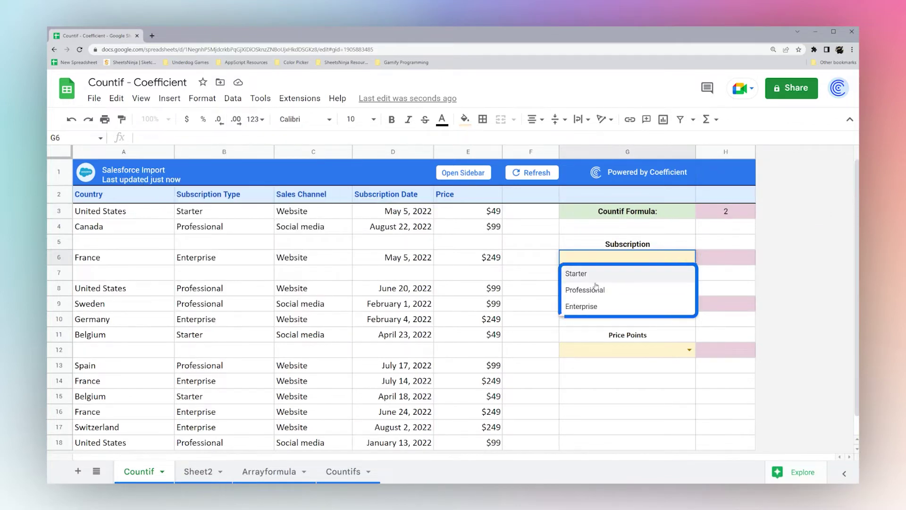
{"action": "left_click", "coordinate": [727, 256]}
{"action": "type", "text": "="}
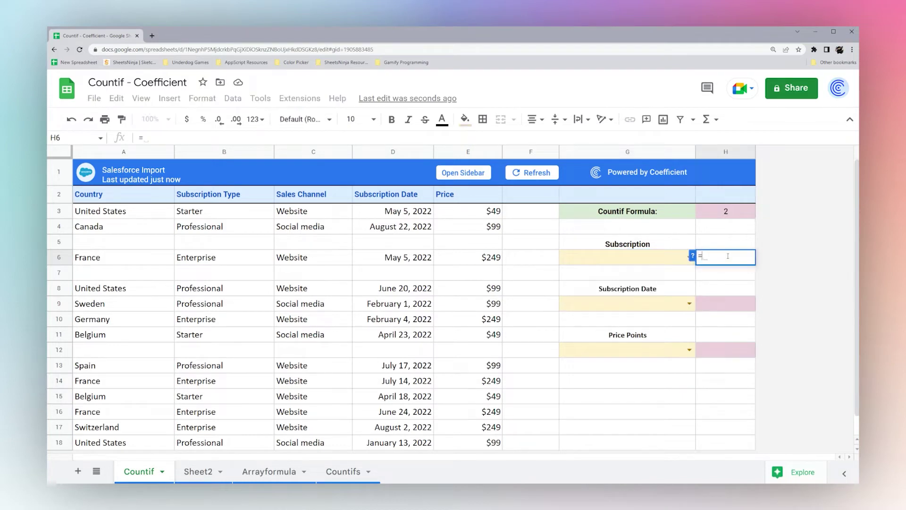
{"action": "type", "text": "countif("}
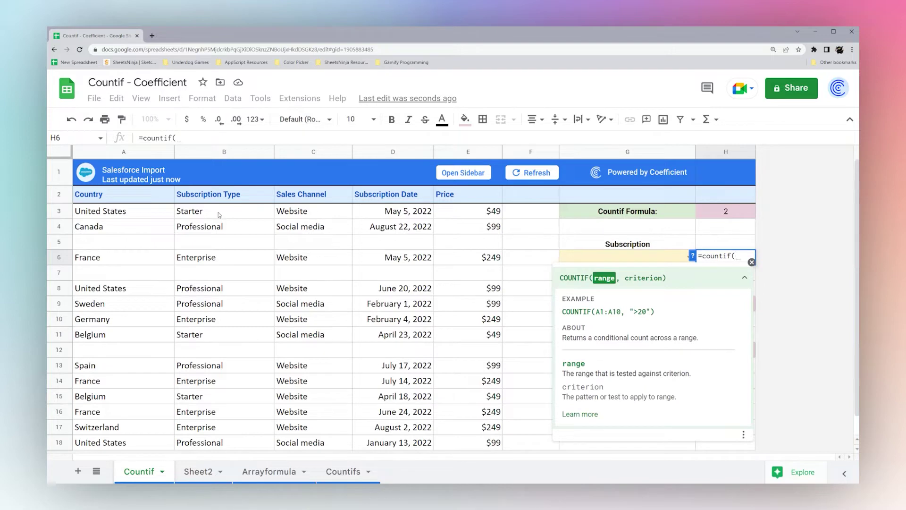
{"action": "left_click_drag", "start_coordinate": [220, 214], "coordinate": [218, 442]}
{"action": "type", "text": ","}
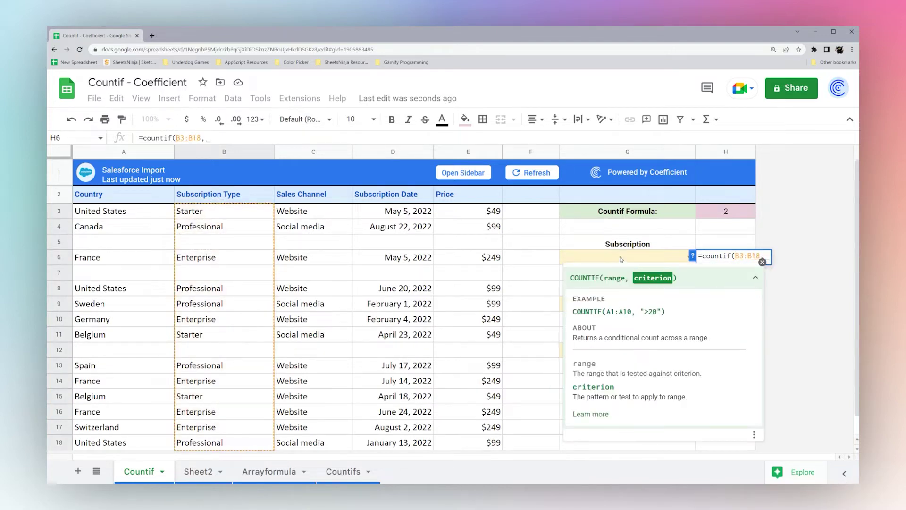
{"action": "left_click", "coordinate": [621, 258]}
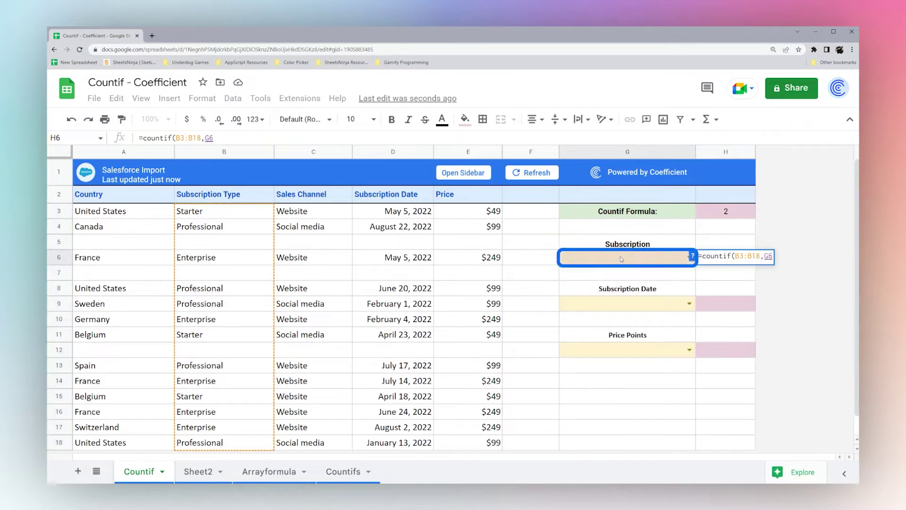
{"action": "key", "text": "Return"}
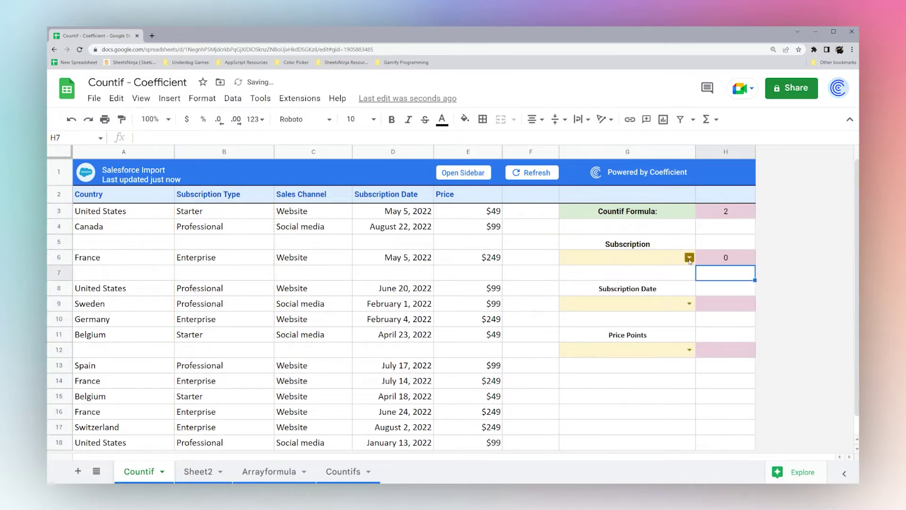
Choose Starter, then Professional, as the subscription type in G6
{"action": "left_click", "coordinate": [690, 258]}
{"action": "left_click", "coordinate": [571, 272]}
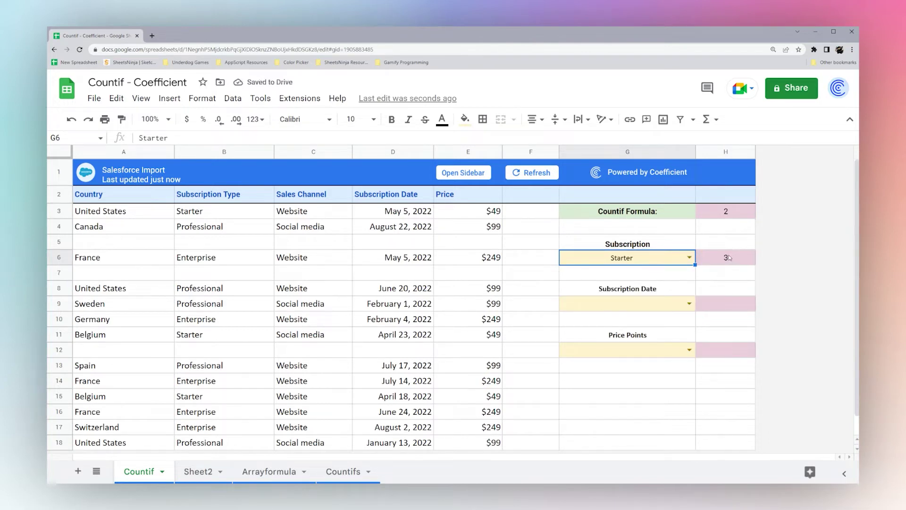
{"action": "left_click", "coordinate": [685, 260]}
{"action": "left_click", "coordinate": [598, 286]}
Enter =countif(D3:D18,G9) in H9 to count the date chosen in G9
{"action": "left_click", "coordinate": [722, 310]}
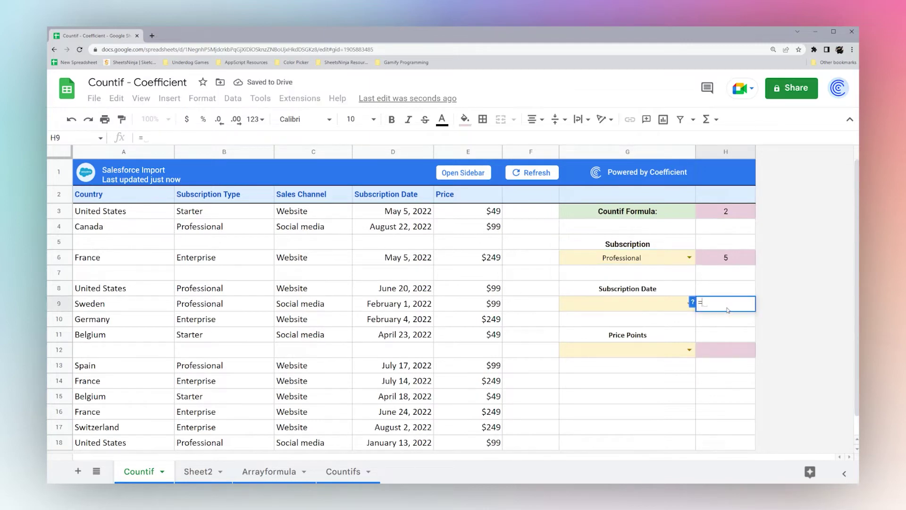
{"action": "type", "text": "=countif("}
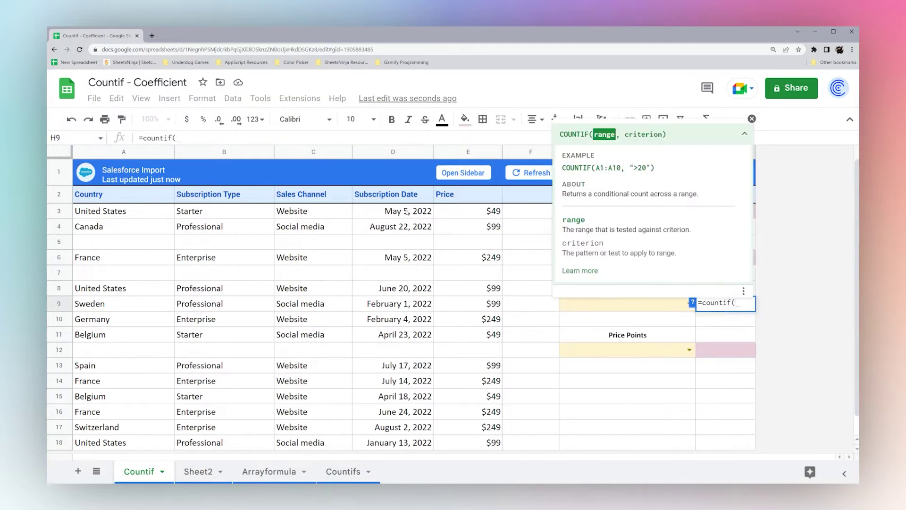
{"action": "left_click_drag", "start_coordinate": [406, 211], "coordinate": [416, 449]}
{"action": "type", "text": ","}
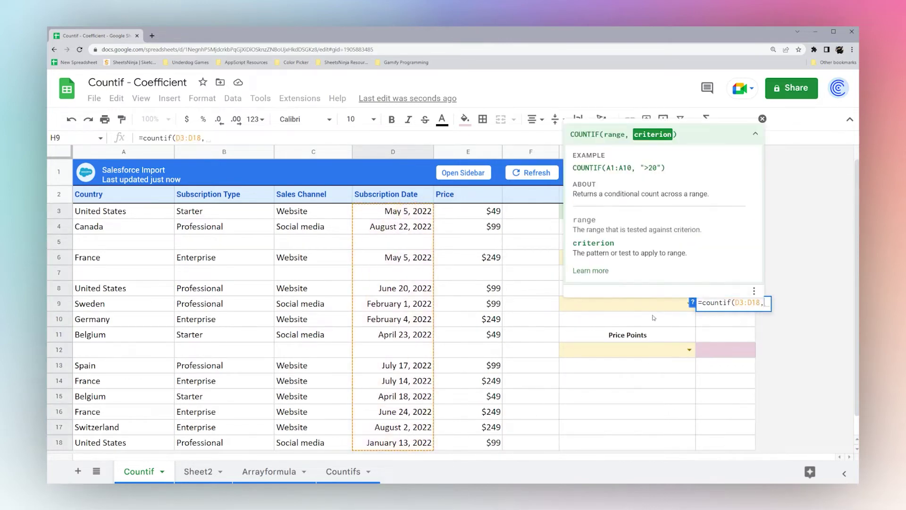
{"action": "left_click", "coordinate": [653, 307]}
{"action": "key", "text": "Return"}
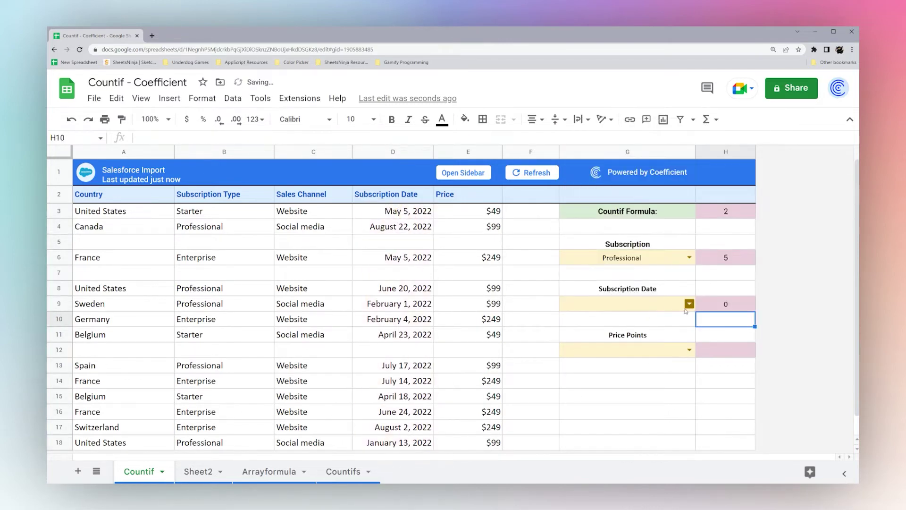
Choose 5/5/2022, then 6/20/22, as the date in G9
{"action": "left_click", "coordinate": [689, 310]}
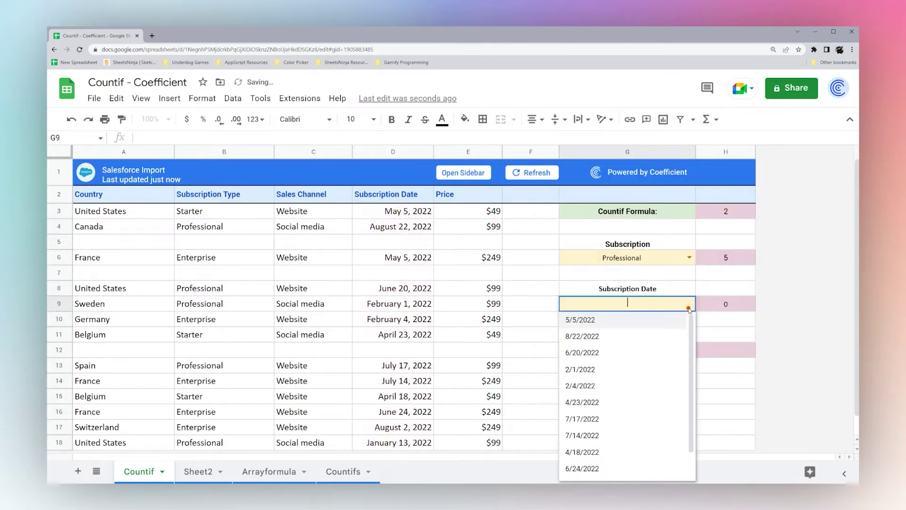
{"action": "left_click", "coordinate": [581, 323]}
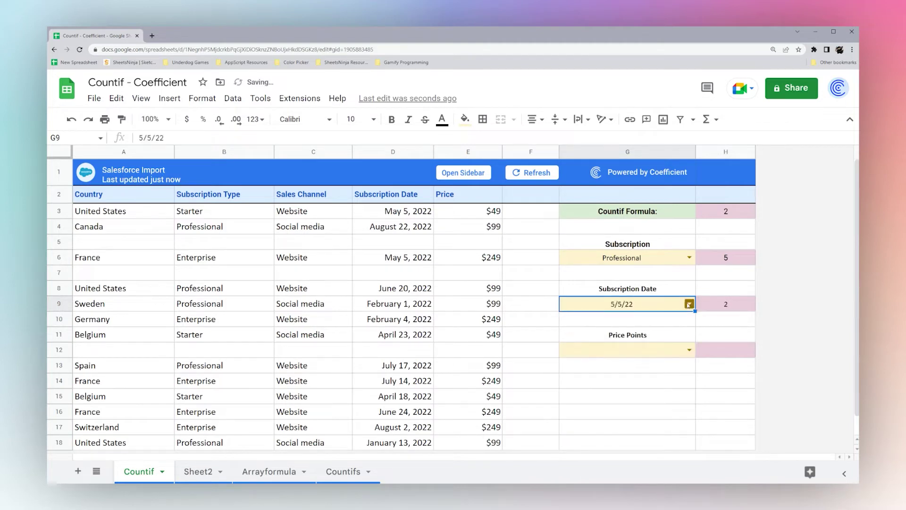
{"action": "left_click", "coordinate": [689, 304]}
{"action": "left_click", "coordinate": [582, 348]}
{"action": "left_click", "coordinate": [710, 309]}
Change H9's criterion to ">5/5/22" to count later subscription dates
{"action": "left_click", "coordinate": [205, 137]}
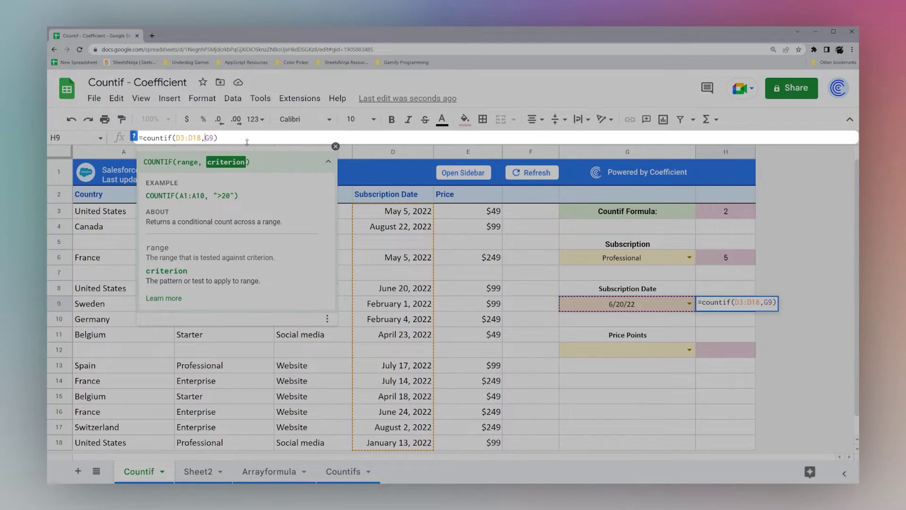
{"action": "type", "text": "\""}
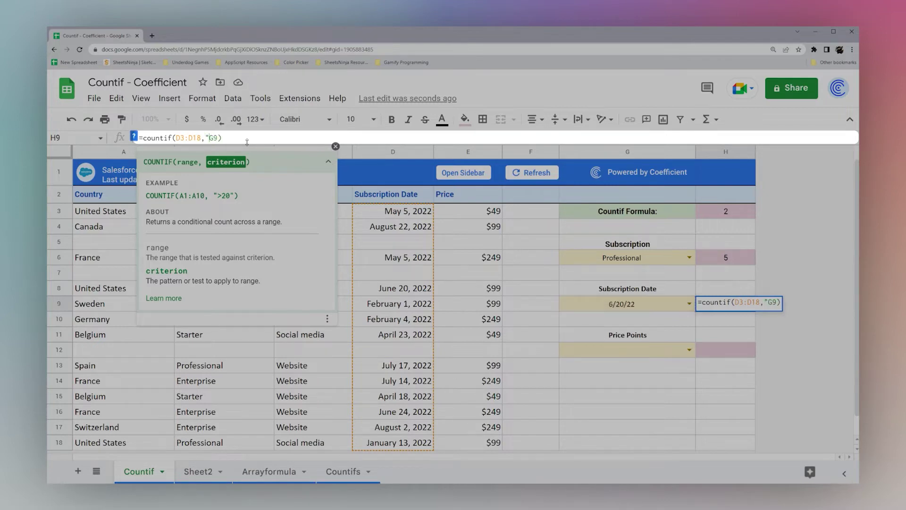
{"action": "type", "text": ">\"&"}
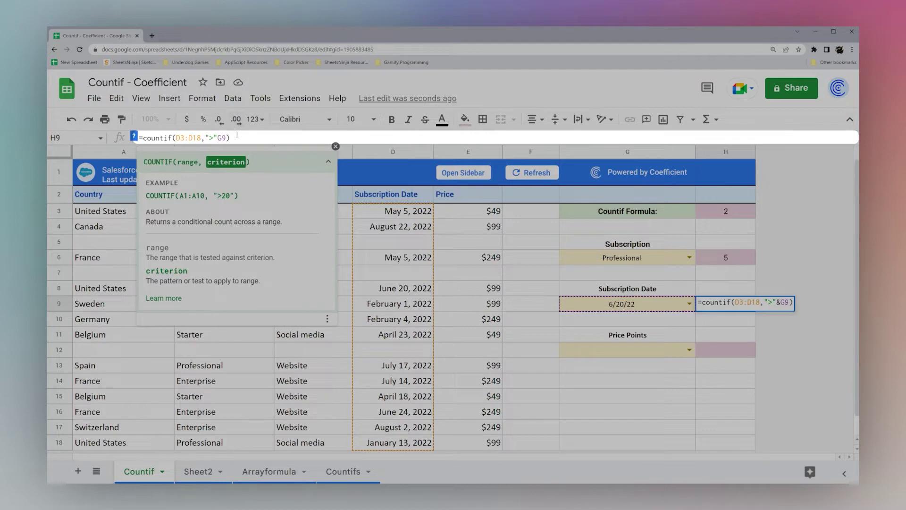
{"action": "key", "text": "BackSpace"}
{"action": "key", "text": "BackSpace"}
{"action": "key", "text": "BackSpace"}
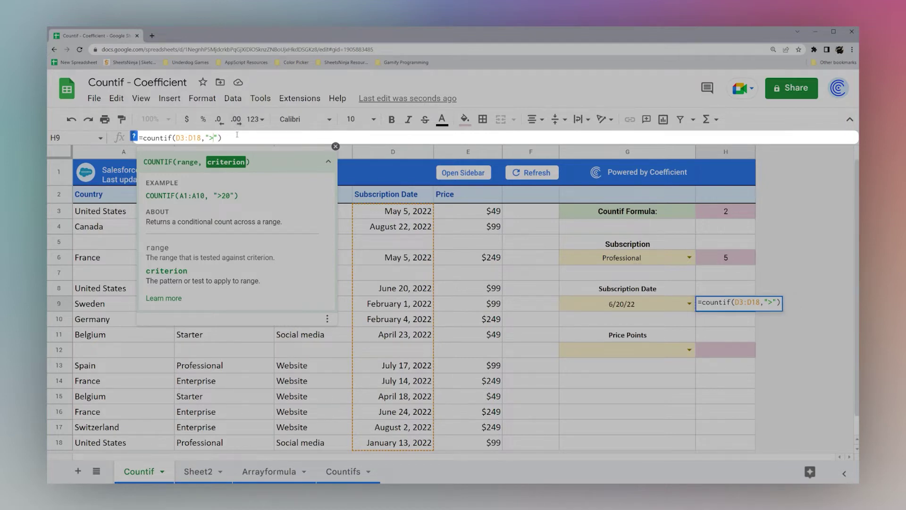
{"action": "type", "text": "5/5/22"}
{"action": "key", "text": "Return"}
Move H9's cutoff date to 6/20/22
{"action": "left_click", "coordinate": [715, 304]}
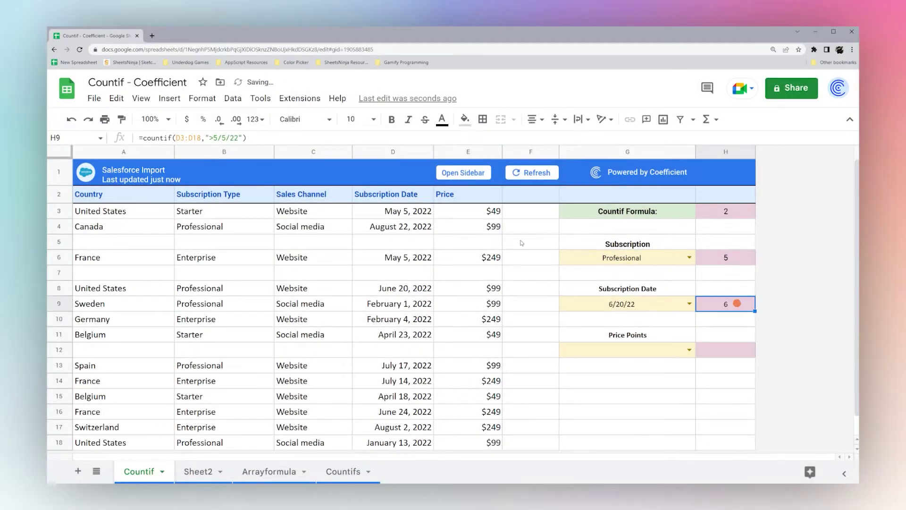
{"action": "left_click_drag", "start_coordinate": [212, 137], "coordinate": [240, 138]}
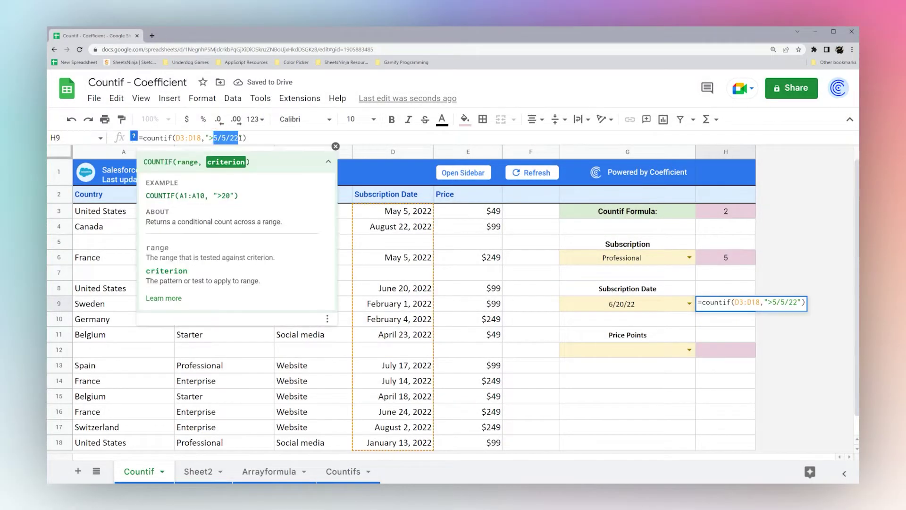
{"action": "type", "text": "6/20/22"}
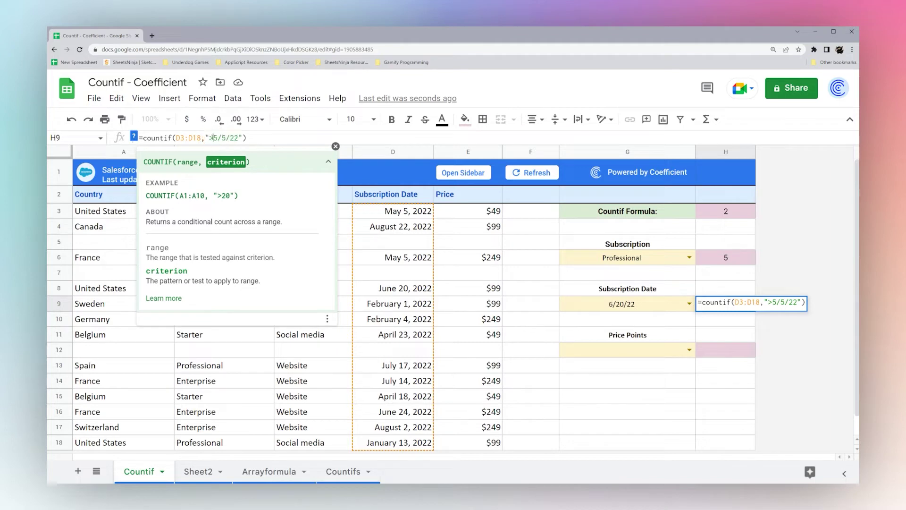
{"action": "key", "text": "Return"}
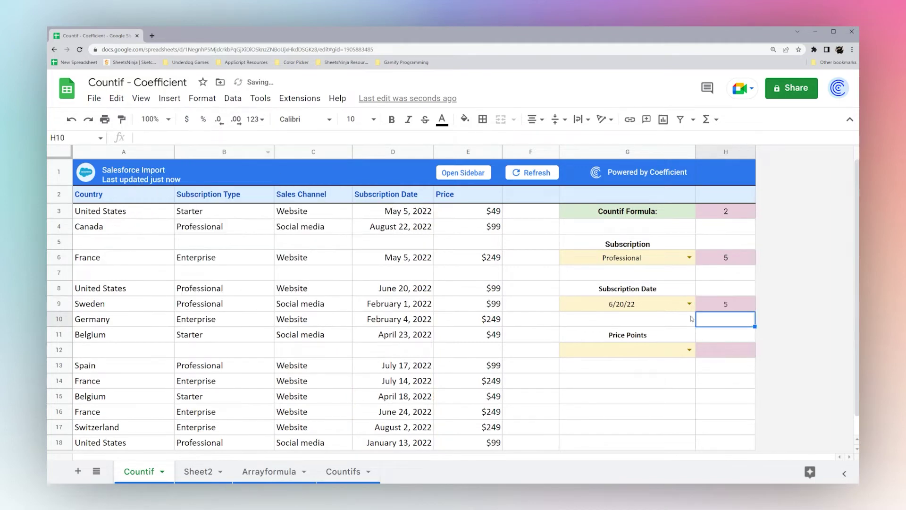
Make H9's comparison >= and delete the fixed date from the criterion
{"action": "left_click", "coordinate": [713, 303]}
{"action": "left_click", "coordinate": [215, 138]}
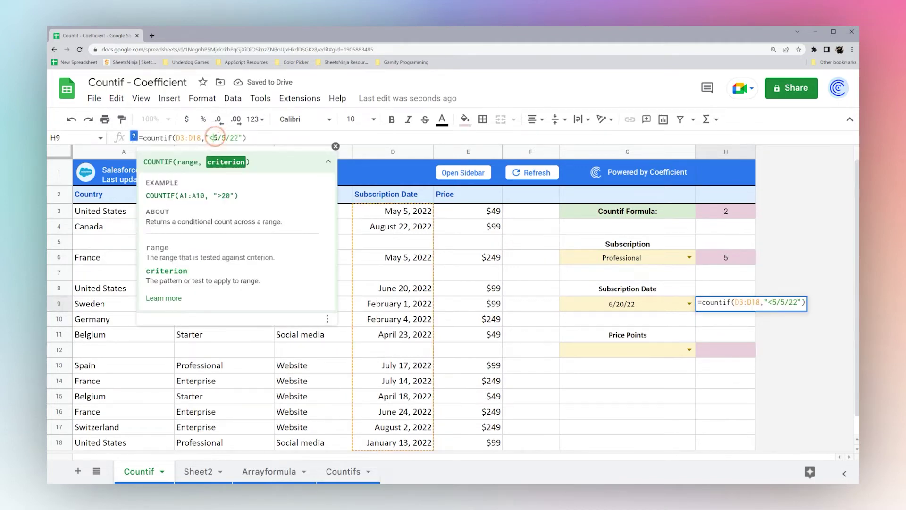
{"action": "type", "text": "="}
{"action": "key", "text": "Return"}
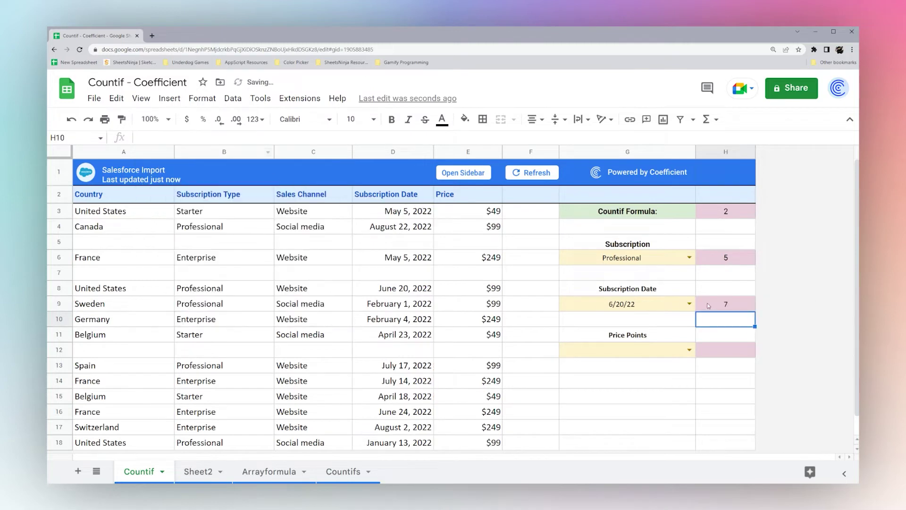
{"action": "left_click", "coordinate": [711, 304]}
{"action": "left_click", "coordinate": [212, 137]}
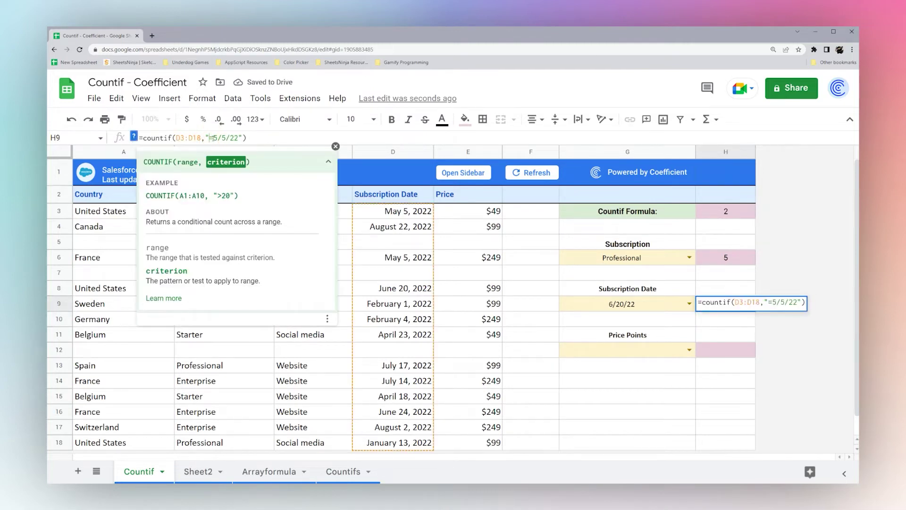
{"action": "type", "text": ">"}
{"action": "key", "text": "Return"}
{"action": "left_click", "coordinate": [720, 304]}
{"action": "left_click_drag", "start_coordinate": [218, 138], "coordinate": [243, 138]}
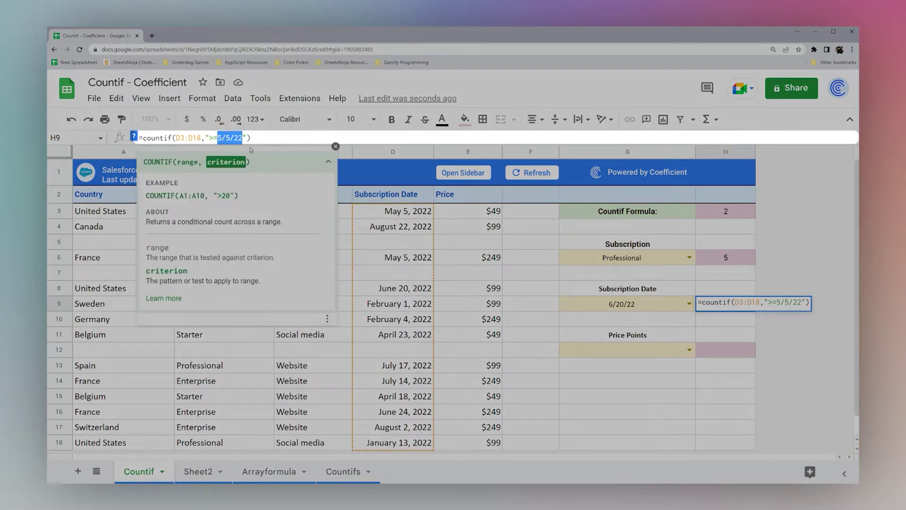
{"action": "key", "text": "BackSpace"}
Finish H9 as =countif(D3:D18,">="&G9) and try G9 dates 5/5/22 and 2/4/22
{"action": "type", "text": "&"}
{"action": "left_click", "coordinate": [624, 310]}
{"action": "key", "text": "Return"}
{"action": "left_click", "coordinate": [689, 304]}
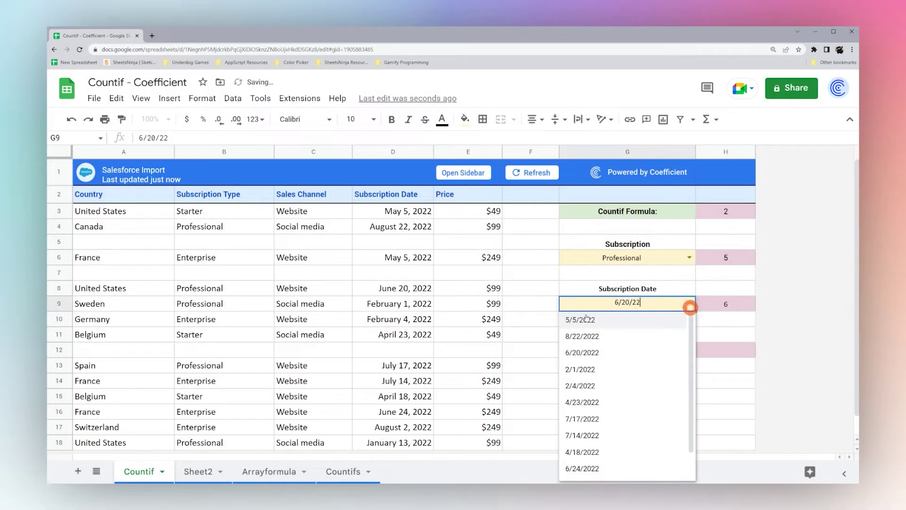
{"action": "left_click", "coordinate": [577, 317]}
{"action": "left_click", "coordinate": [689, 304]}
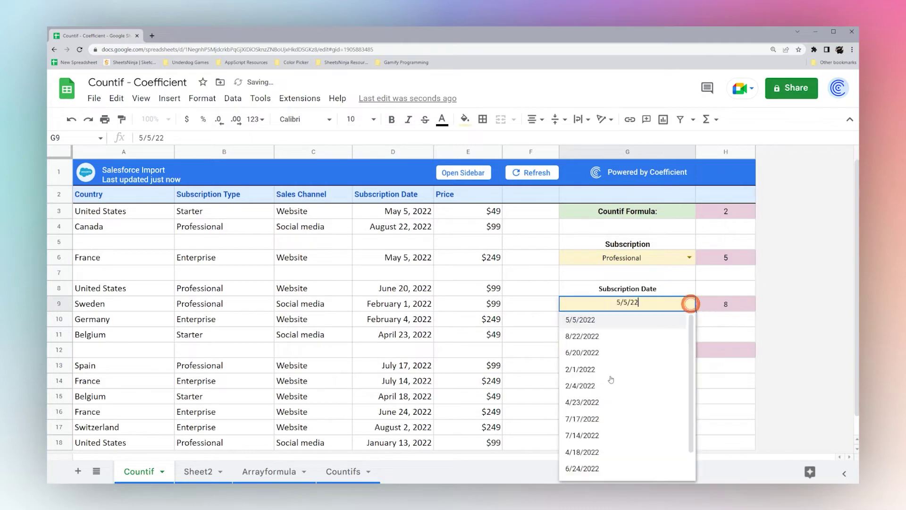
{"action": "left_click", "coordinate": [591, 385]}
Change G9's data validation rule to accept any Date
{"action": "right_click", "coordinate": [641, 316]}
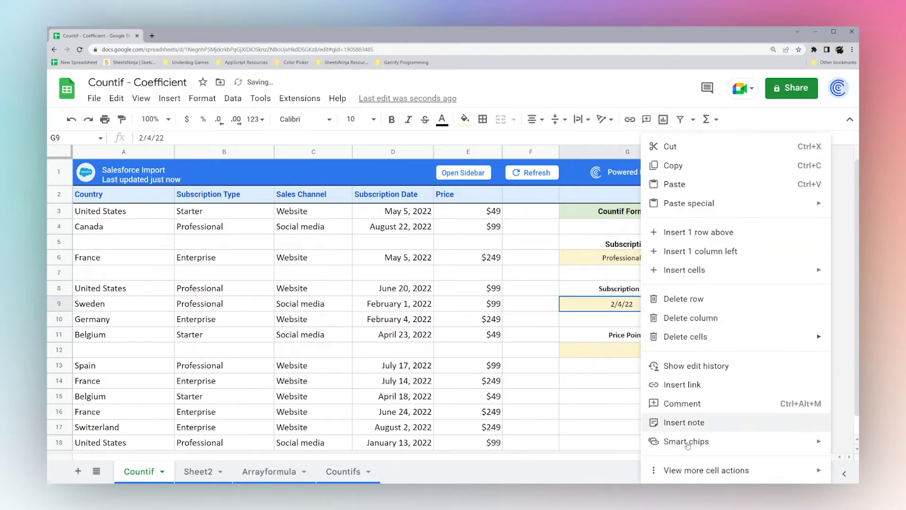
{"action": "mouse_move", "coordinate": [689, 470]}
{"action": "left_click", "coordinate": [526, 402]}
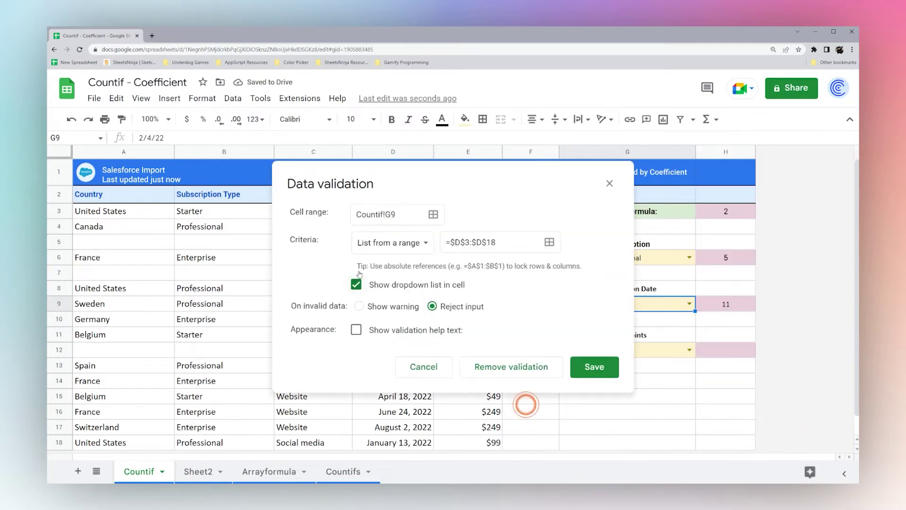
{"action": "left_click", "coordinate": [404, 245]}
{"action": "left_click", "coordinate": [387, 320]}
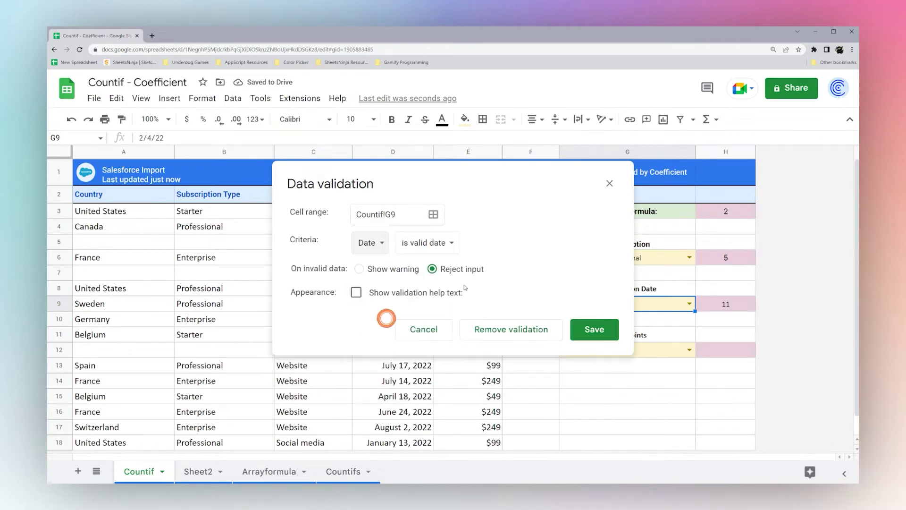
{"action": "left_click", "coordinate": [604, 327]}
Pick March 1, April 1, then May 6, 2022 in G9's date picker
{"action": "double_click", "coordinate": [645, 305]}
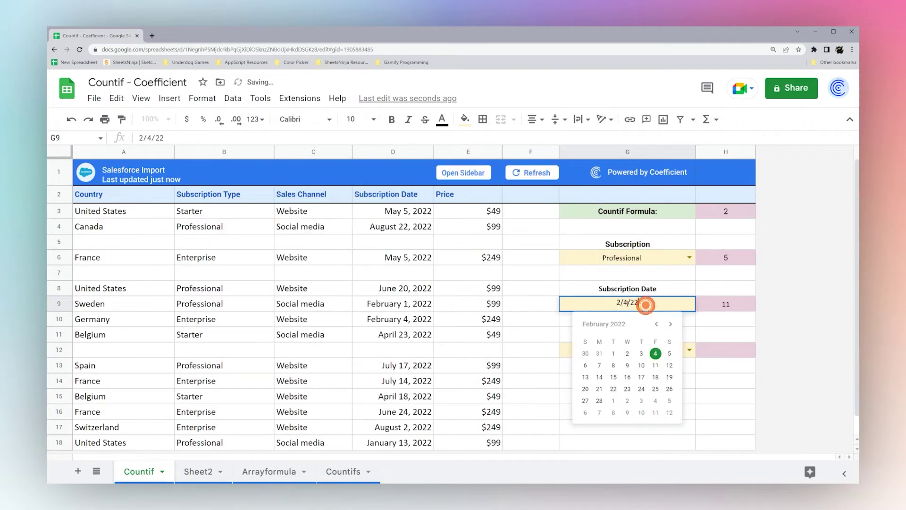
{"action": "left_click", "coordinate": [671, 324]}
{"action": "left_click", "coordinate": [613, 353]}
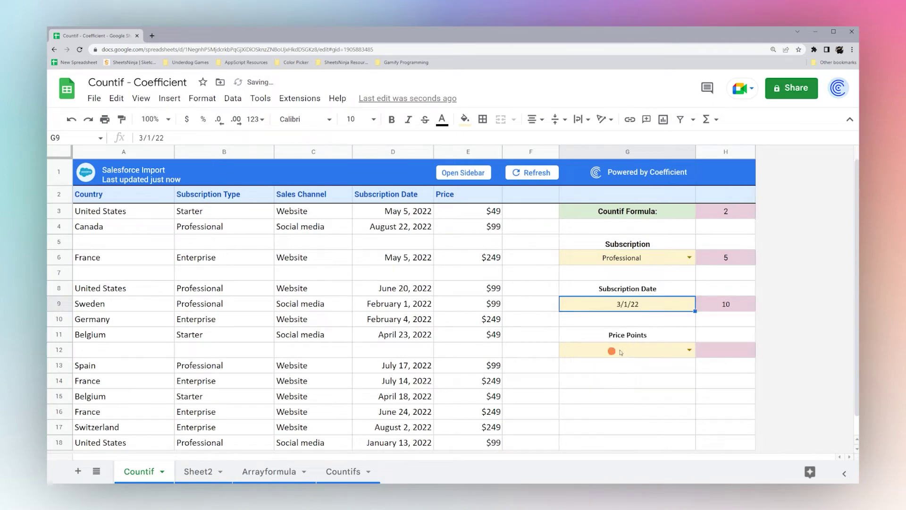
{"action": "left_click", "coordinate": [726, 305]}
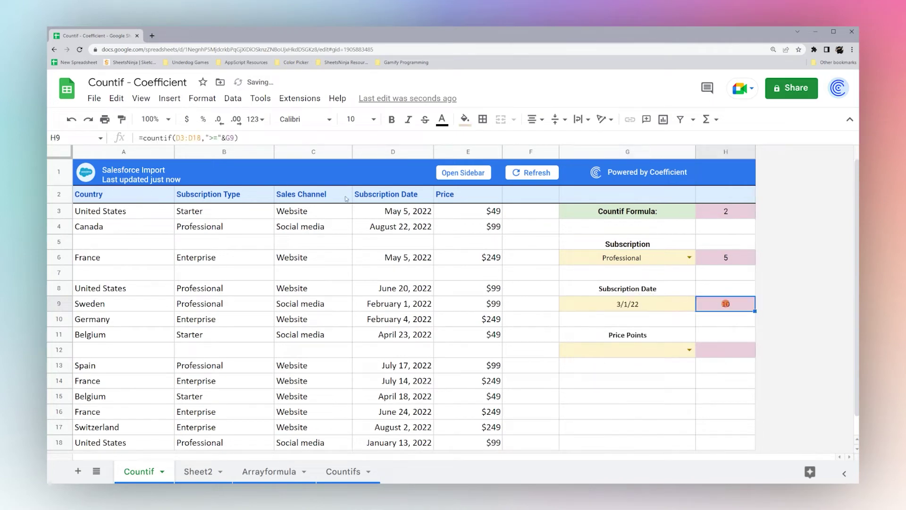
{"action": "double_click", "coordinate": [658, 307]}
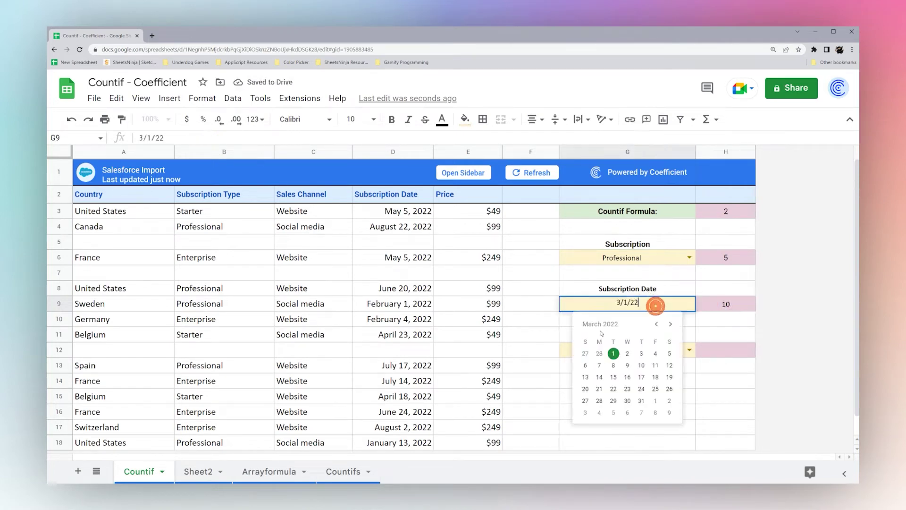
{"action": "left_click", "coordinate": [655, 401]}
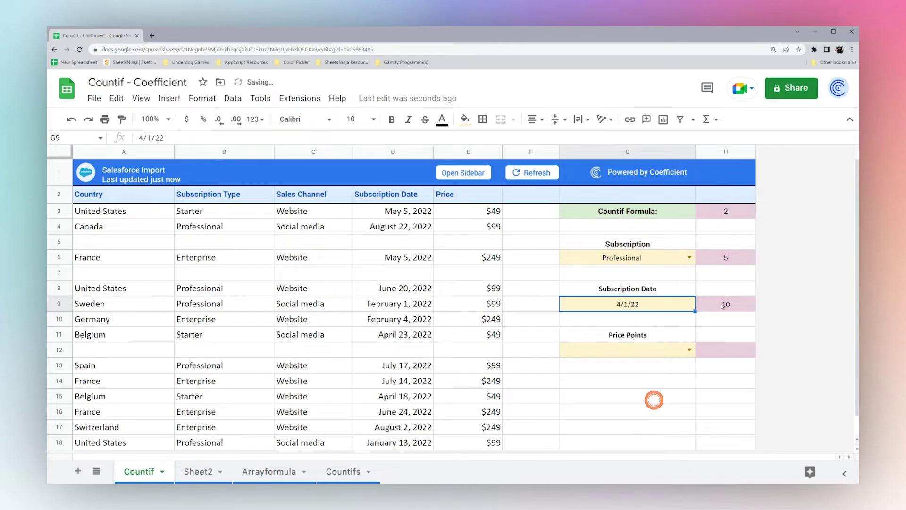
{"action": "double_click", "coordinate": [655, 307]}
{"action": "left_click", "coordinate": [671, 325]}
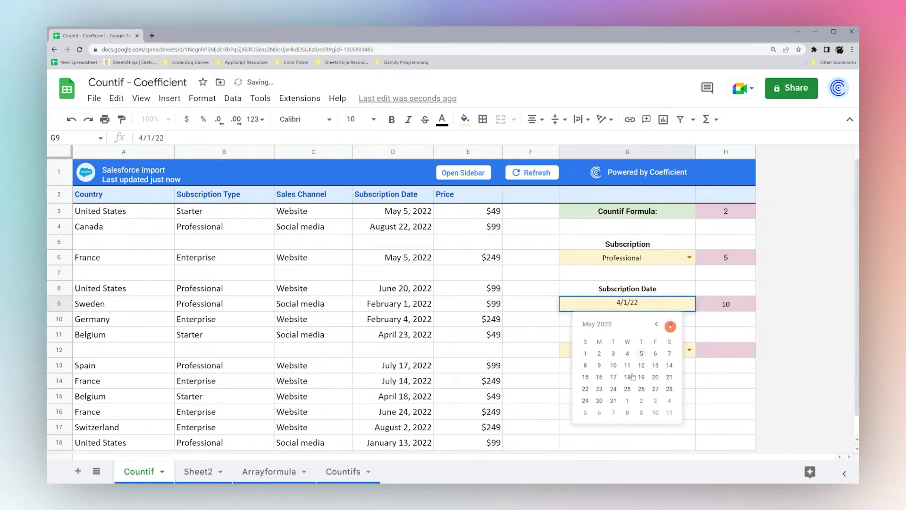
{"action": "left_click", "coordinate": [655, 353]}
{"action": "left_click", "coordinate": [725, 304]}
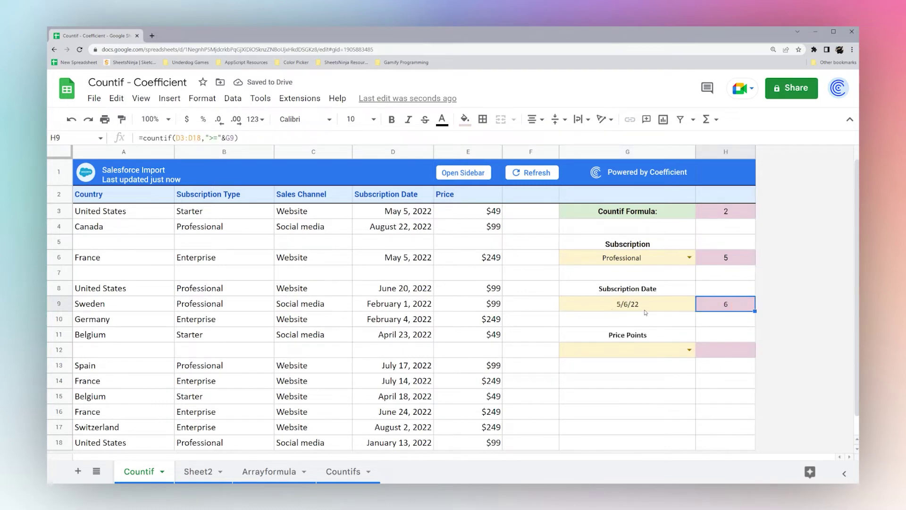
Copy H9's on-or-after date formula into H12
{"action": "left_click", "coordinate": [689, 349]}
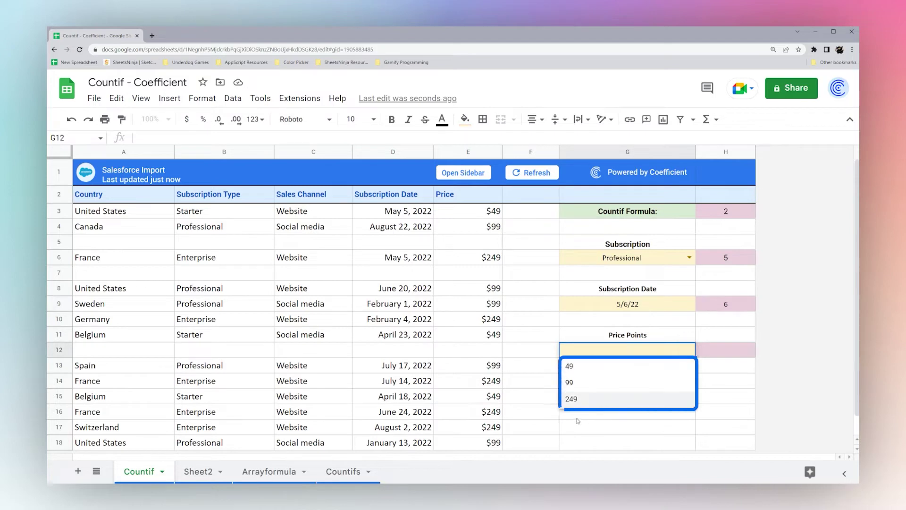
{"action": "left_click", "coordinate": [725, 304]}
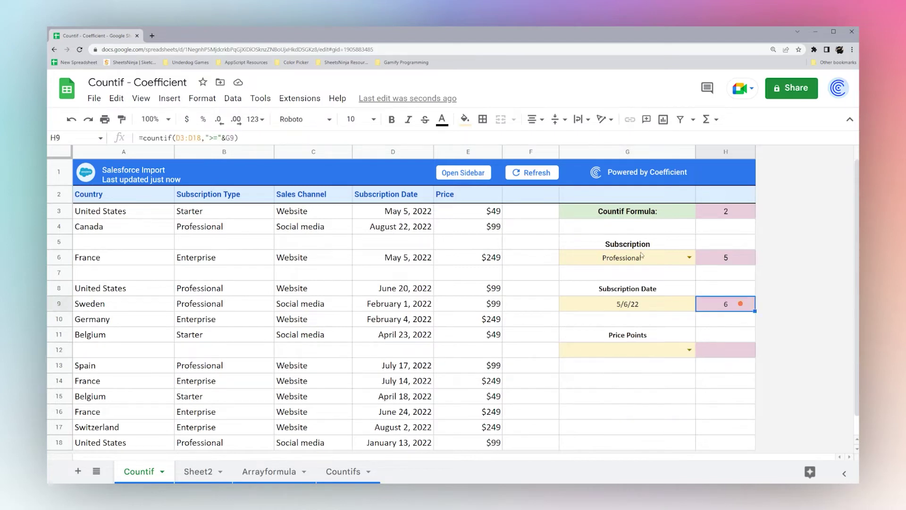
{"action": "left_click_drag", "start_coordinate": [251, 137], "coordinate": [139, 139]}
{"action": "key", "text": "ctrl+c"}
{"action": "key", "text": "Escape"}
{"action": "left_click", "coordinate": [715, 355]}
{"action": "key", "text": "ctrl+v"}
{"action": "key", "text": "Return"}
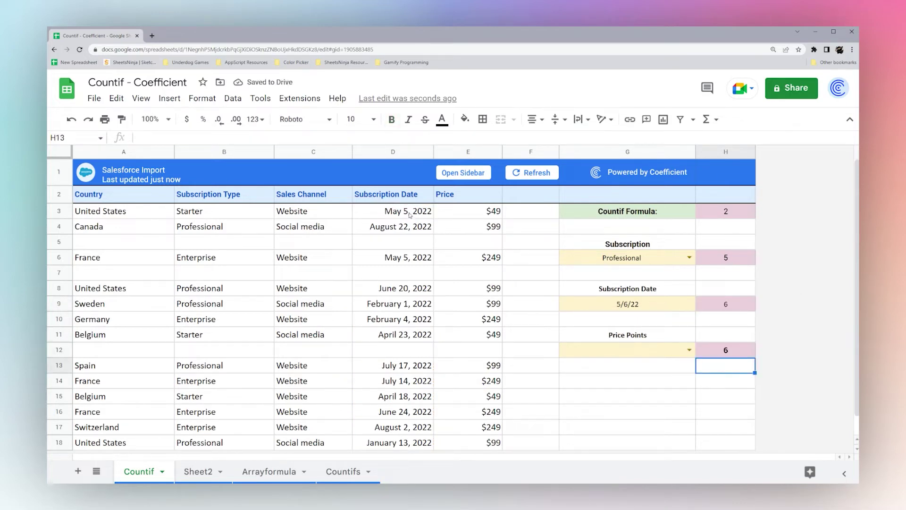
Apply the Number format to D3:D5, then reselect the range for a date format
{"action": "left_click_drag", "start_coordinate": [409, 215], "coordinate": [402, 243]}
{"action": "left_click", "coordinate": [255, 119]}
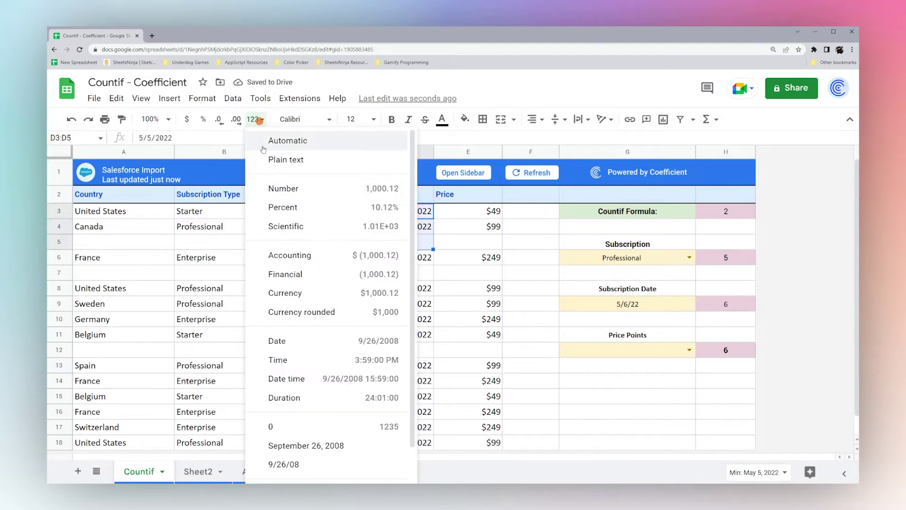
{"action": "left_click", "coordinate": [302, 190]}
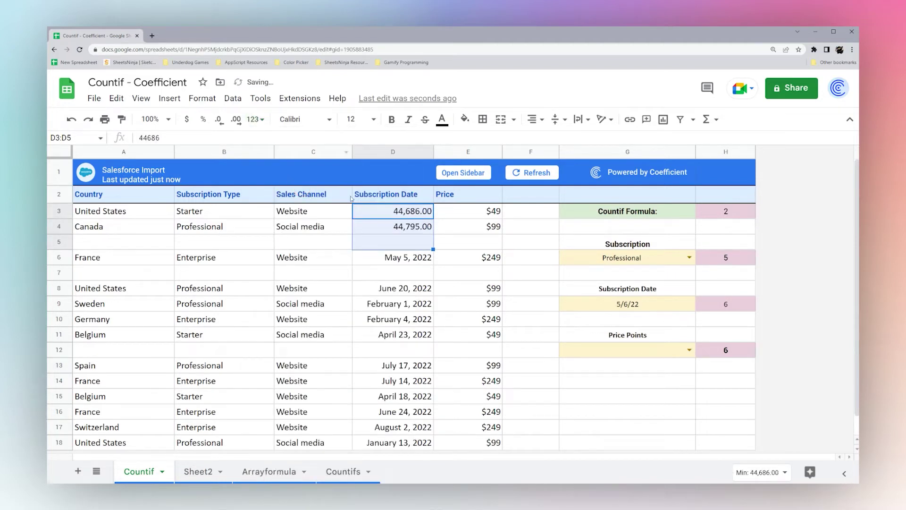
{"action": "left_click", "coordinate": [405, 215]}
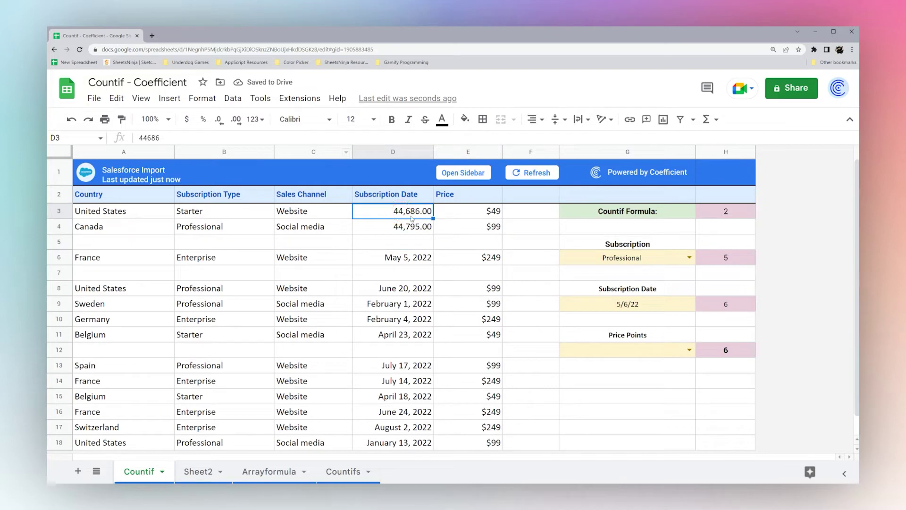
{"action": "key", "text": "shift+Down"}
{"action": "key", "text": "shift+Down"}
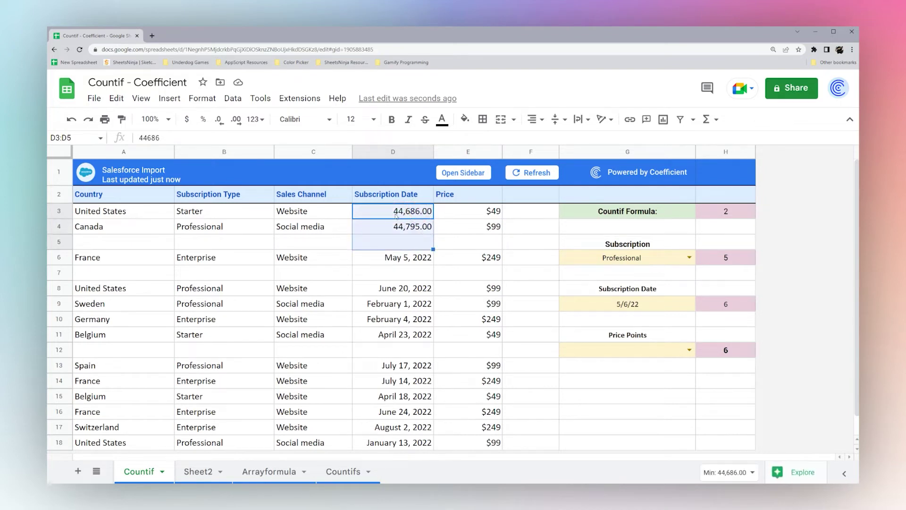
{"action": "left_click", "coordinate": [255, 119]}
Enter a COUNTIF in H12 counting Price cells E3:E18 that match the G12 price point
{"action": "left_click", "coordinate": [301, 460]}
{"action": "left_click", "coordinate": [729, 307]}
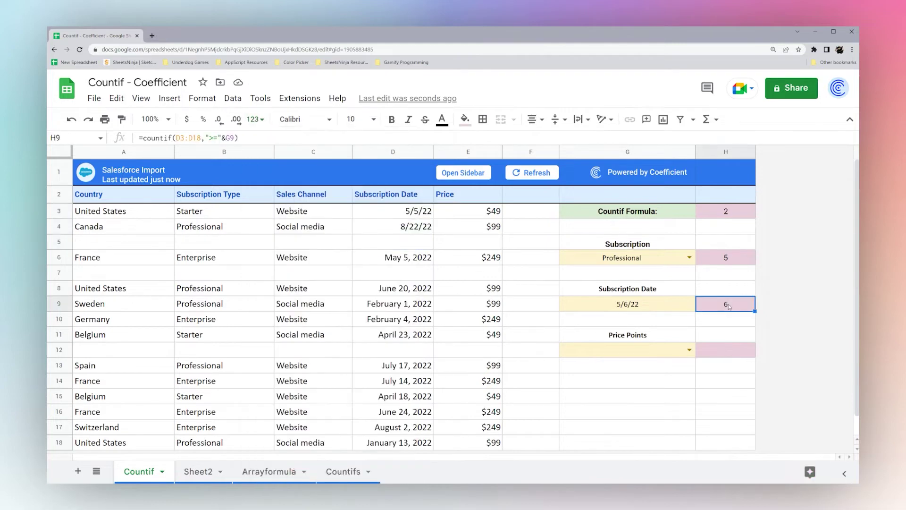
{"action": "left_click", "coordinate": [689, 351]}
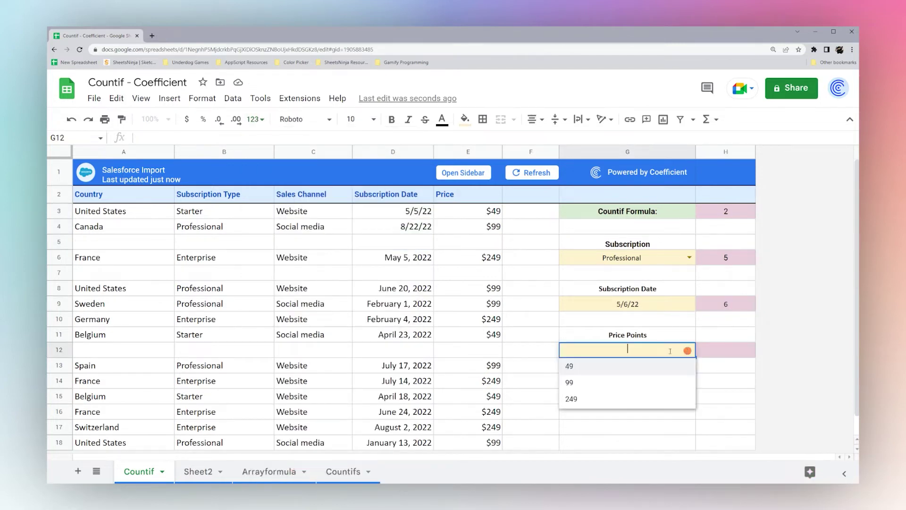
{"action": "left_click", "coordinate": [745, 358]}
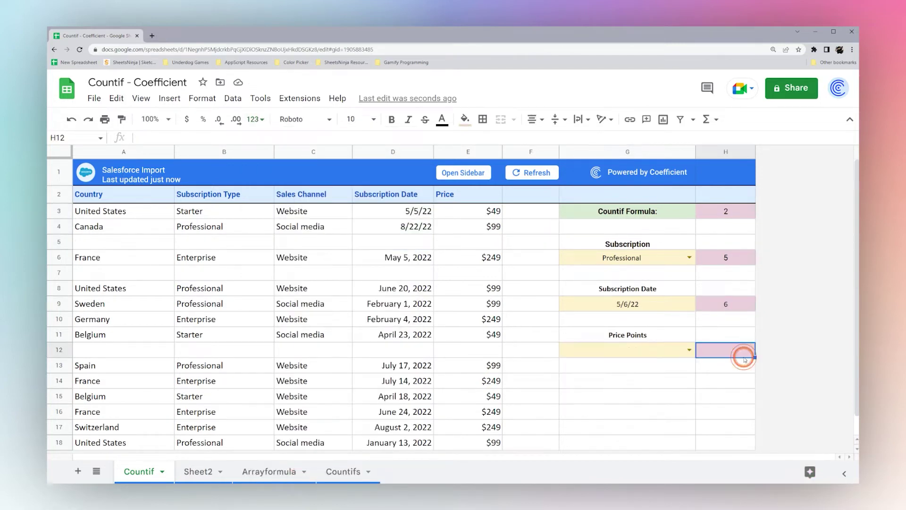
{"action": "type", "text": "=countif("}
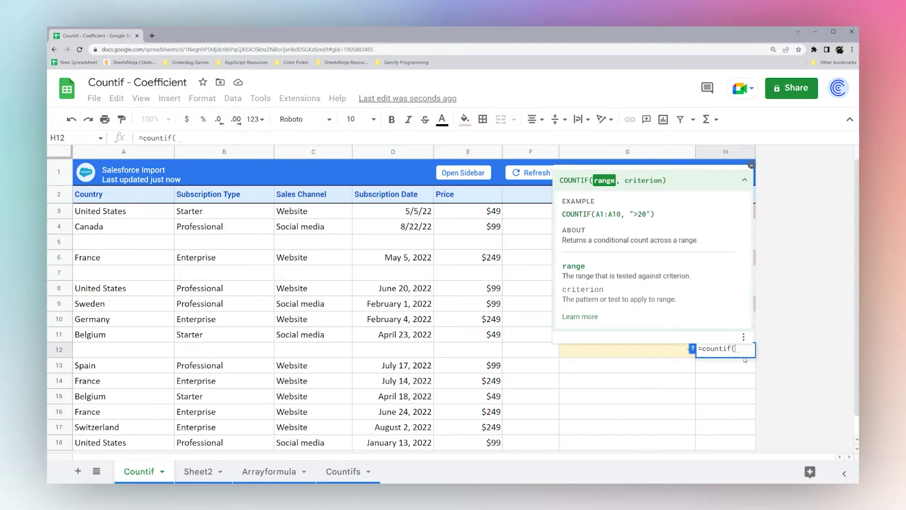
{"action": "left_click_drag", "start_coordinate": [485, 210], "coordinate": [492, 447]}
{"action": "type", "text": ",\""}
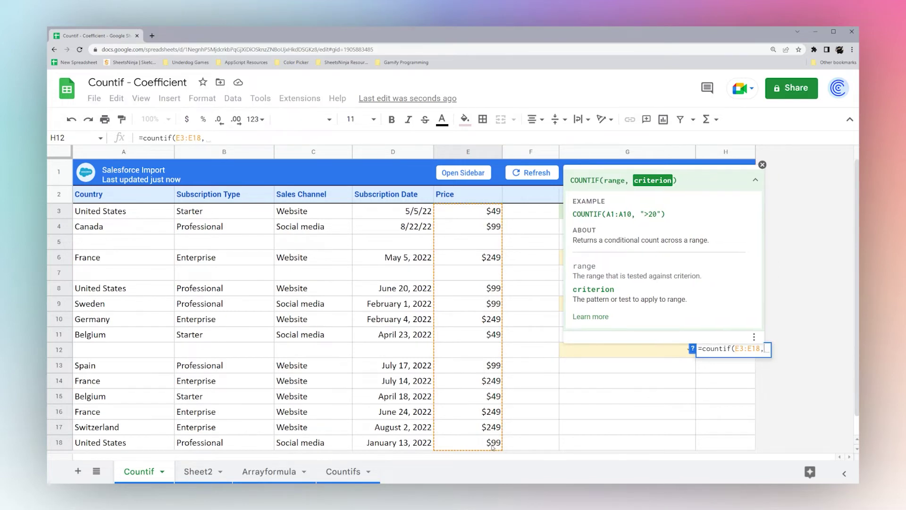
{"action": "left_click", "coordinate": [642, 350]}
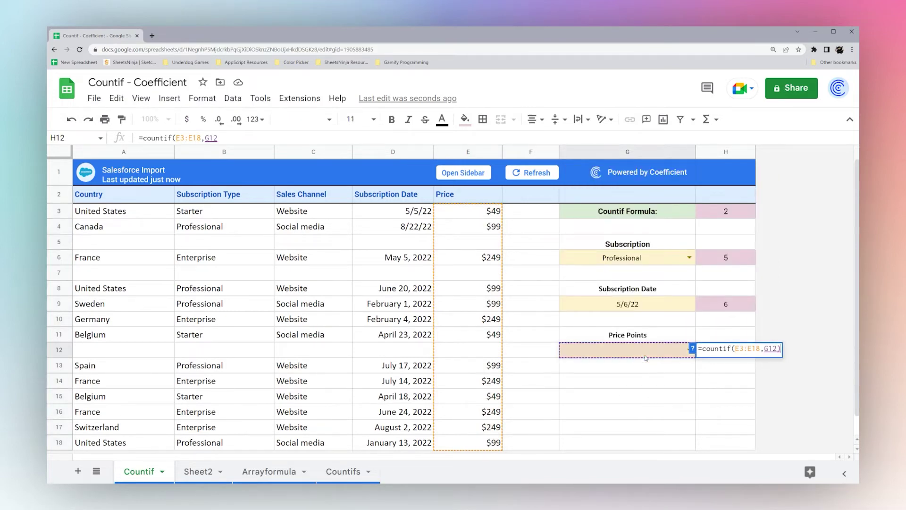
{"action": "key", "text": "Return"}
Try the G12 price point at 49, 99, 249 and back at 49
{"action": "left_click", "coordinate": [690, 352]}
{"action": "left_click", "coordinate": [583, 367]}
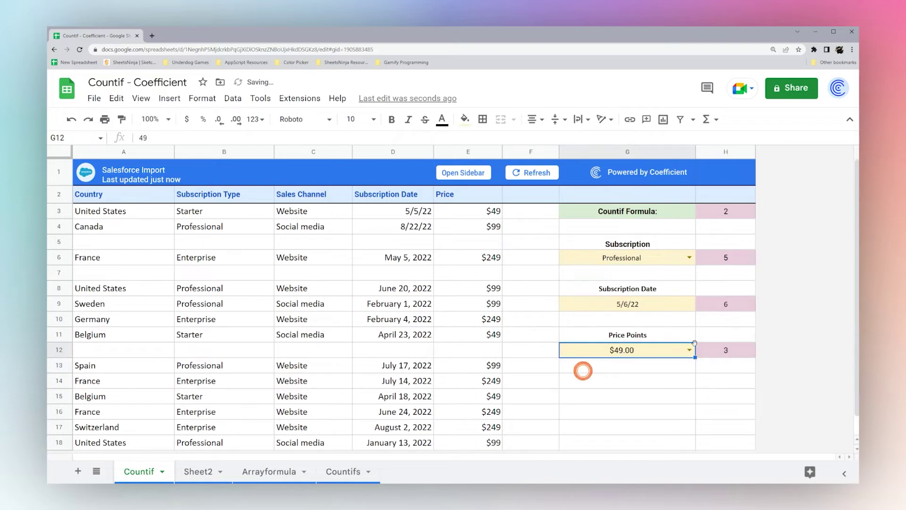
{"action": "left_click", "coordinate": [688, 350]}
{"action": "left_click", "coordinate": [572, 382]}
{"action": "left_click", "coordinate": [688, 350]}
{"action": "left_click", "coordinate": [571, 399]}
{"action": "left_click", "coordinate": [689, 350]}
{"action": "left_click", "coordinate": [592, 369]}
Change H12 to =countif(E3:E18,">="&G12) to count prices at or above the price point
{"action": "left_click", "coordinate": [721, 354]}
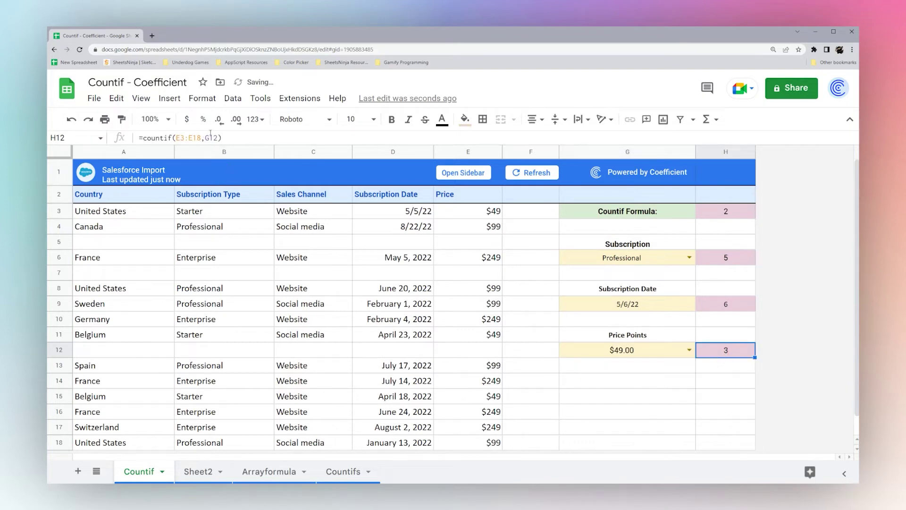
{"action": "left_click", "coordinate": [208, 138]}
{"action": "type", "text": "\">"}
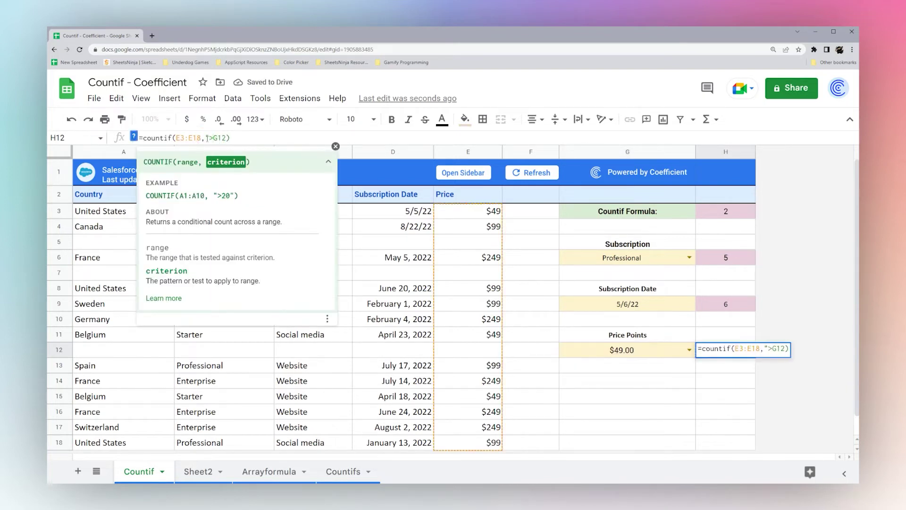
{"action": "type", "text": "=\"&"}
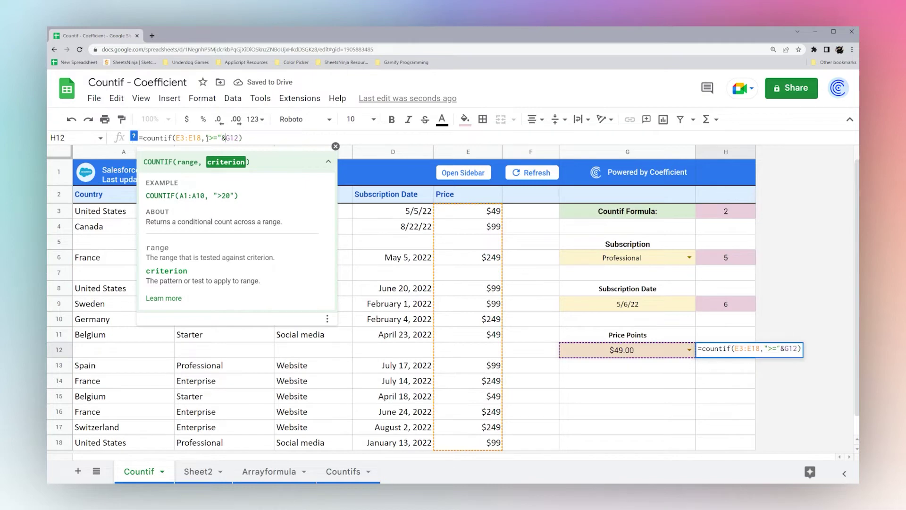
{"action": "key", "text": "Return"}
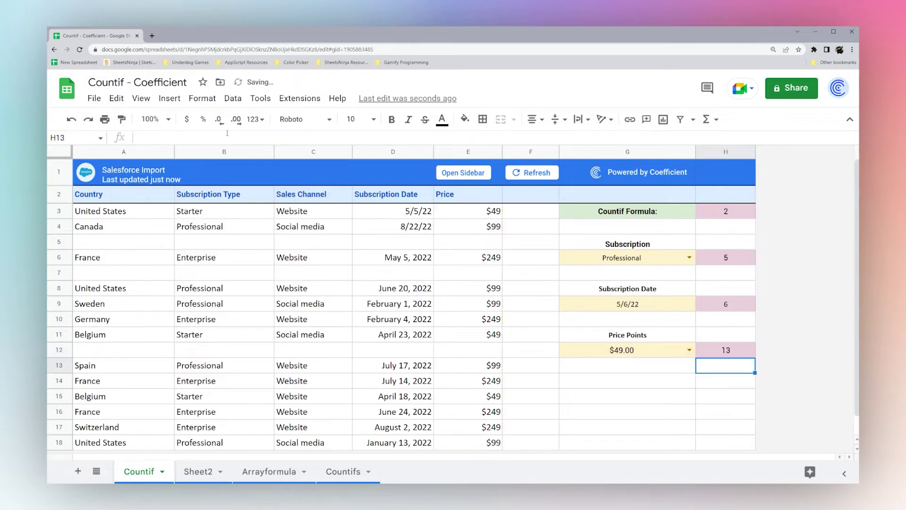
Set the G12 price point to 99, then $249.00, giving a count of 5
{"action": "left_click", "coordinate": [666, 351]}
{"action": "left_click", "coordinate": [689, 351]}
{"action": "left_click", "coordinate": [572, 383]}
{"action": "left_click", "coordinate": [688, 350]}
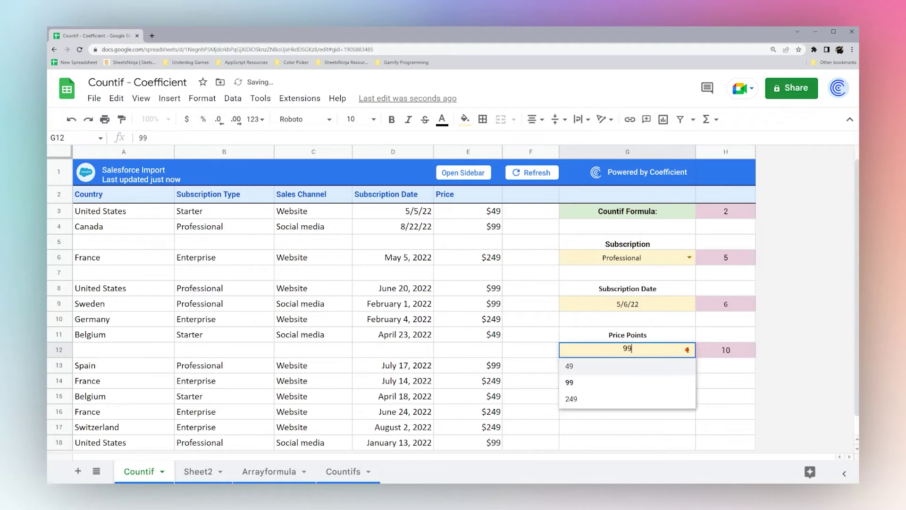
{"action": "left_click", "coordinate": [571, 399]}
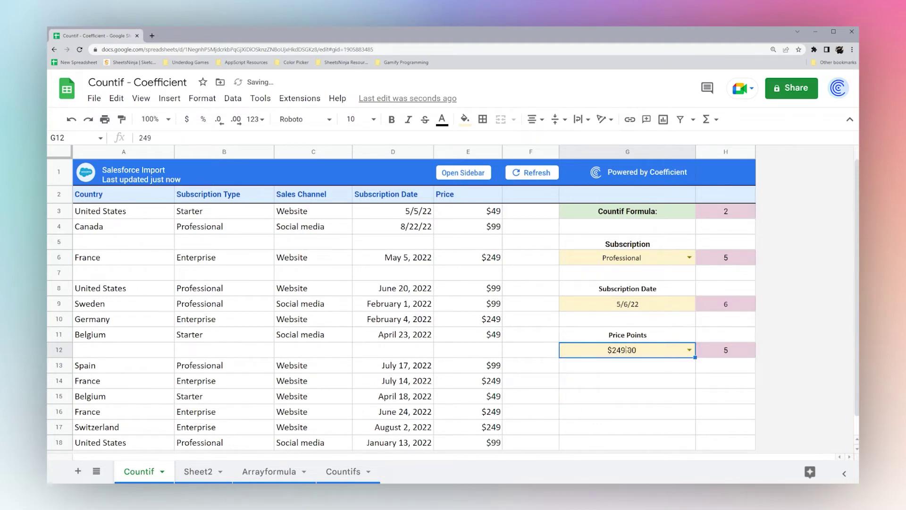
On Sheet2, inspect the Subscription Type values in B3:B18, including 'Professional Plan' in B4
{"action": "left_click", "coordinate": [198, 472]}
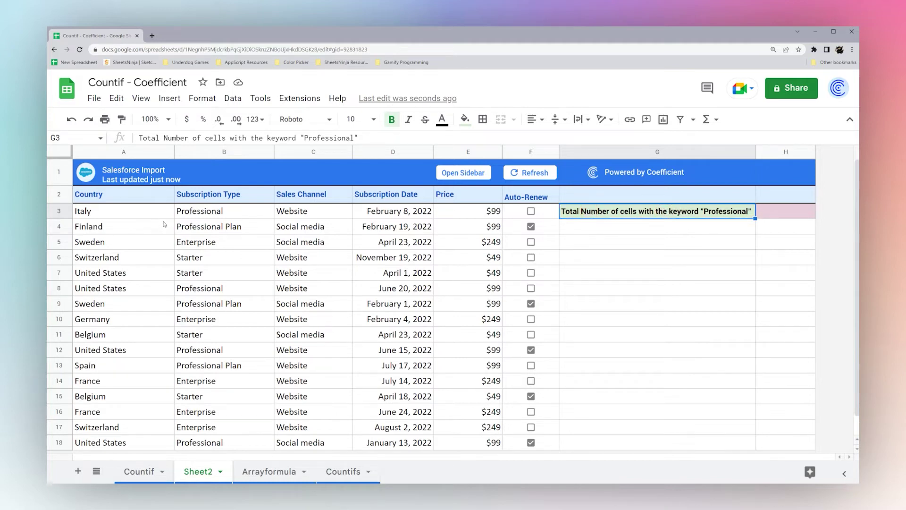
{"action": "left_click", "coordinate": [215, 213]}
{"action": "key", "text": "shift+Down"}
{"action": "key", "text": "shift+Down"}
{"action": "key", "text": "shift+Down"}
{"action": "key", "text": "shift+Down"}
{"action": "key", "text": "shift+Down"}
{"action": "key", "text": "shift+Down"}
{"action": "key", "text": "shift+Down"}
{"action": "key", "text": "shift+Down"}
{"action": "key", "text": "shift+Down"}
{"action": "key", "text": "shift+Down"}
{"action": "key", "text": "shift+Down"}
{"action": "key", "text": "shift+Down"}
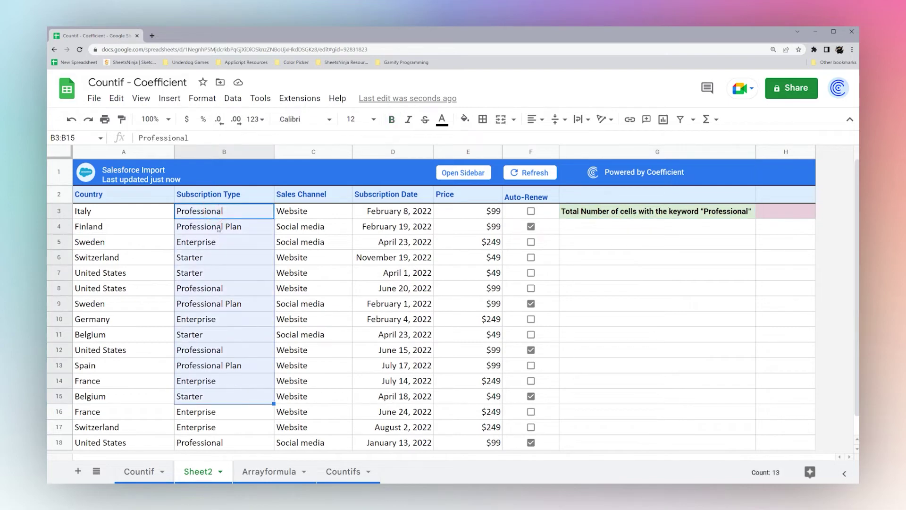
{"action": "left_click", "coordinate": [217, 211]}
{"action": "left_click", "coordinate": [217, 227]}
{"action": "double_click", "coordinate": [222, 226]}
{"action": "left_click_drag", "start_coordinate": [223, 226], "coordinate": [245, 227]}
{"action": "key", "text": "Escape"}
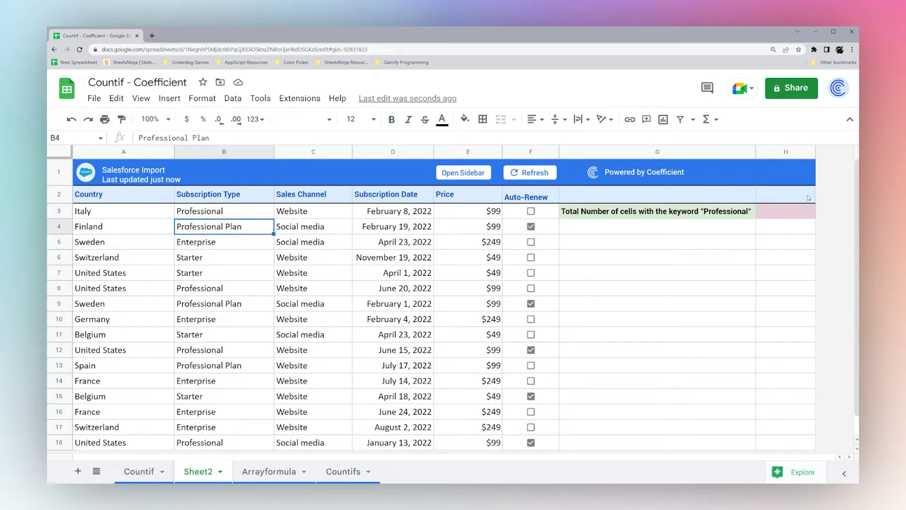
Enter =countif(B3:B18,"Professional*") in H3
{"action": "left_click", "coordinate": [783, 217]}
{"action": "type", "text": "=count"}
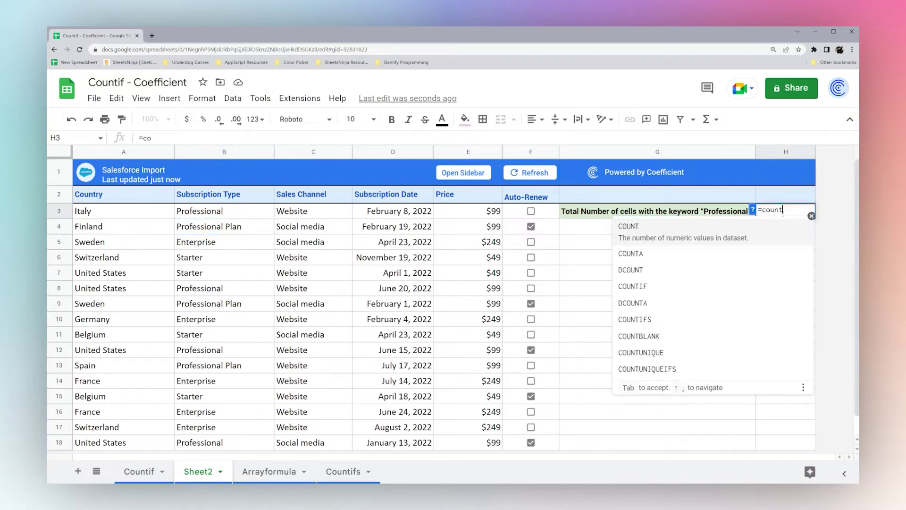
{"action": "type", "text": "if("}
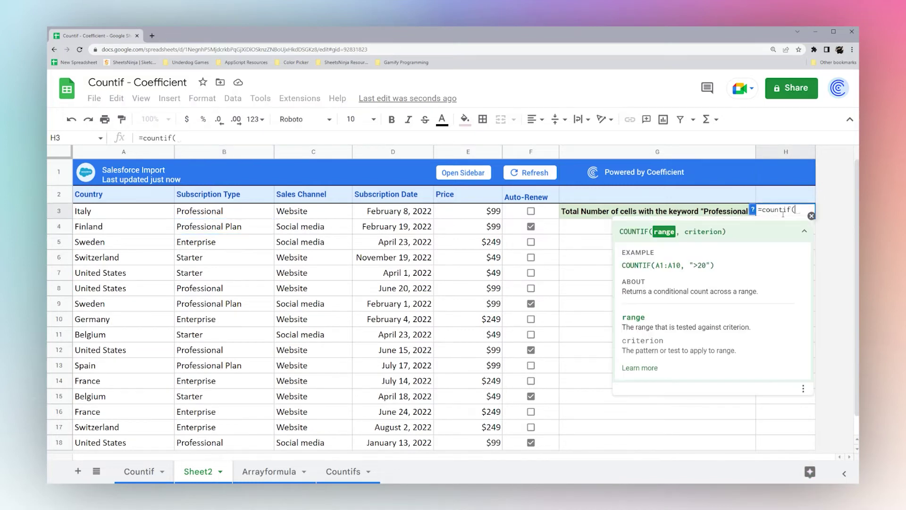
{"action": "left_click", "coordinate": [238, 211]}
{"action": "key", "text": "ctrl+shift+Down"}
{"action": "scroll", "coordinate": [296, 350], "scroll_direction": "up", "scroll_amount": 1}
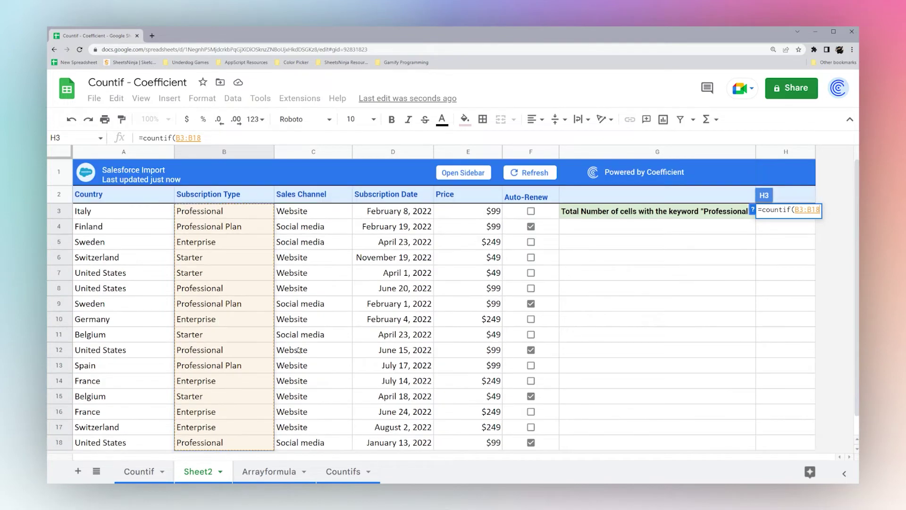
{"action": "type", "text": ",\"Prof"}
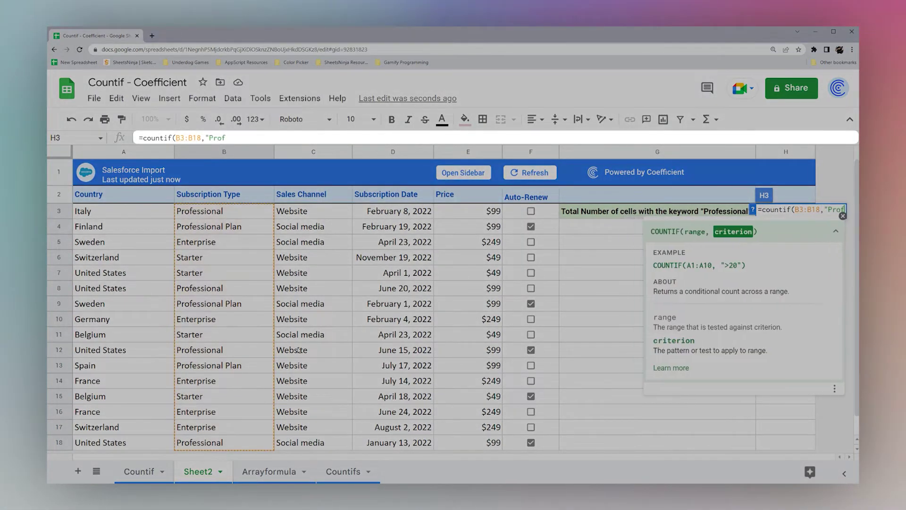
{"action": "type", "text": "ession"}
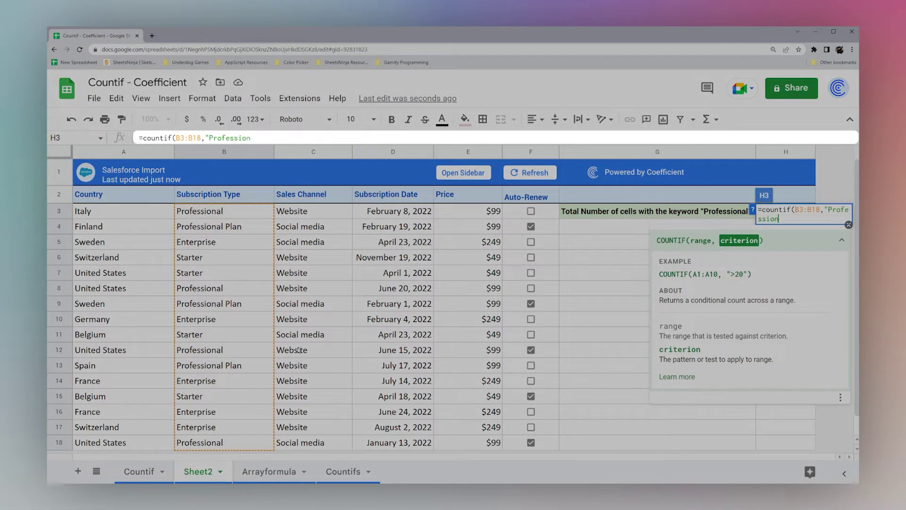
{"action": "type", "text": "al"}
{"action": "key", "text": "BackSpace"}
{"action": "type", "text": "al*\""}
{"action": "key", "text": "Return"}
Centre-align the count in H3
{"action": "left_click", "coordinate": [774, 208]}
{"action": "left_click", "coordinate": [533, 119]}
{"action": "left_click", "coordinate": [546, 138]}
Compare H3 without the * wildcard, then restore "Professional*" to get 7
{"action": "left_click", "coordinate": [264, 138]}
{"action": "key", "text": "BackSpace"}
{"action": "key", "text": "Return"}
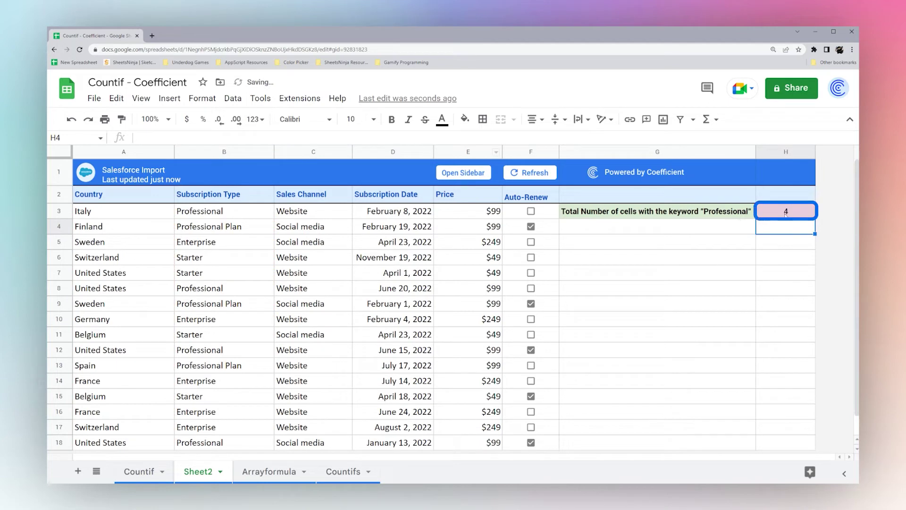
{"action": "left_click", "coordinate": [786, 212]}
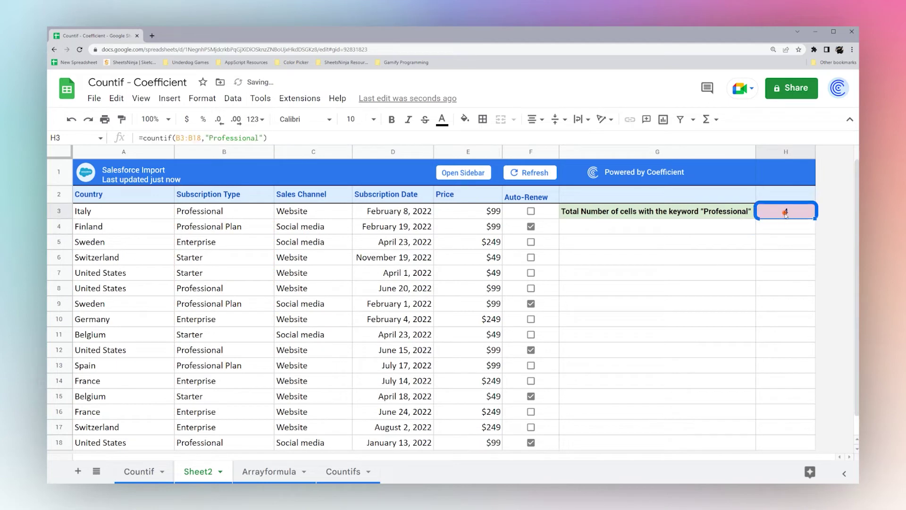
{"action": "left_click", "coordinate": [260, 138]}
{"action": "type", "text": "*"}
{"action": "key", "text": "Return"}
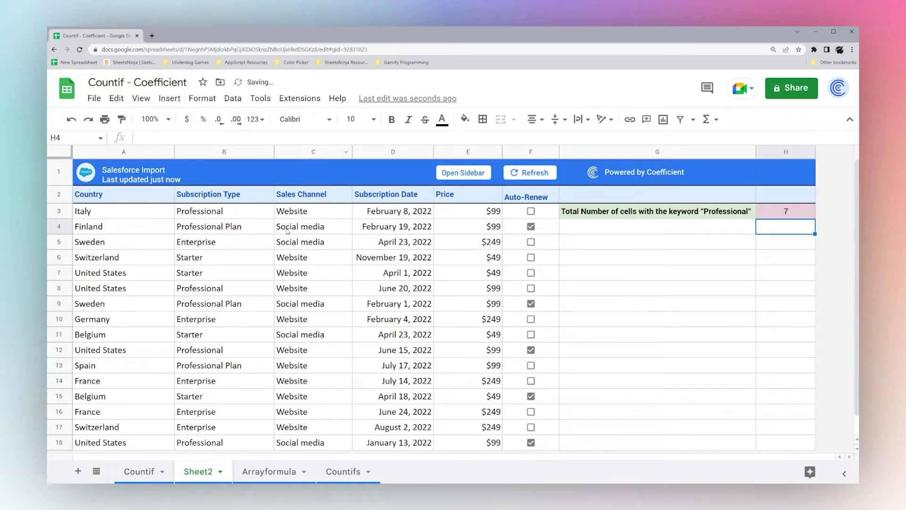
Inspect the Sales Channel values in column C, including 'Social media' in C4
{"action": "left_click", "coordinate": [293, 212]}
{"action": "key", "text": "shift+Down"}
{"action": "key", "text": "shift+Down"}
{"action": "key", "text": "shift+Down"}
{"action": "key", "text": "shift+Down"}
{"action": "key", "text": "shift+Down"}
{"action": "key", "text": "shift+Down"}
{"action": "key", "text": "shift+Down"}
{"action": "key", "text": "shift+Down"}
{"action": "key", "text": "shift+Down"}
{"action": "key", "text": "shift+Down"}
{"action": "key", "text": "shift+Down"}
{"action": "key", "text": "shift+Down"}
{"action": "key", "text": "shift+Down"}
{"action": "key", "text": "shift+Down"}
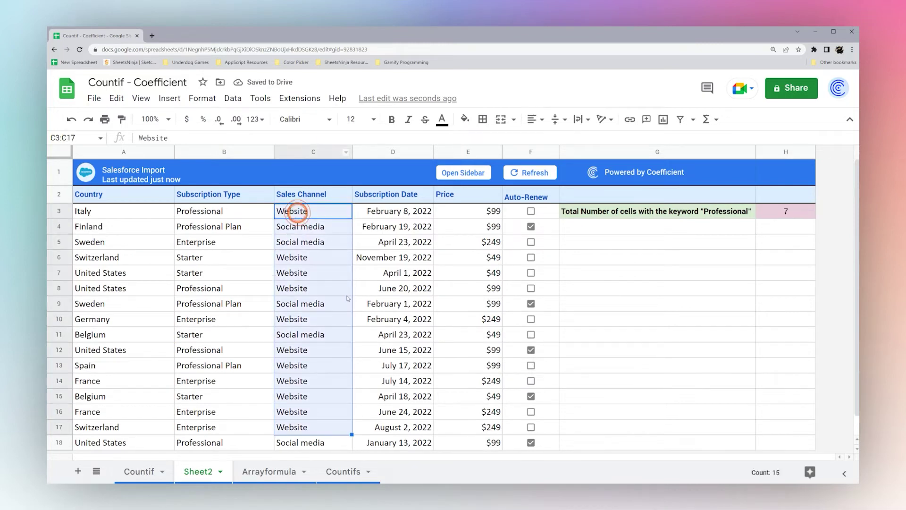
{"action": "left_click", "coordinate": [784, 214]}
{"action": "left_click", "coordinate": [293, 228]}
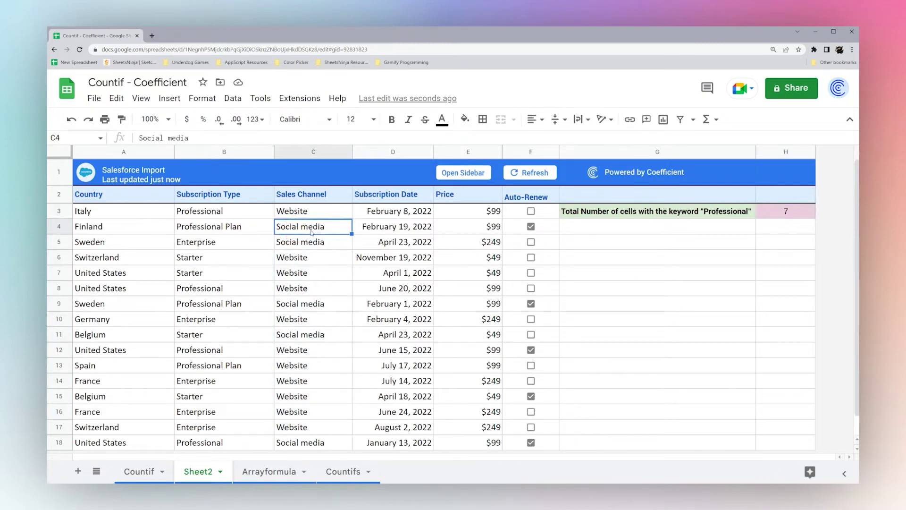
{"action": "left_click", "coordinate": [786, 212]}
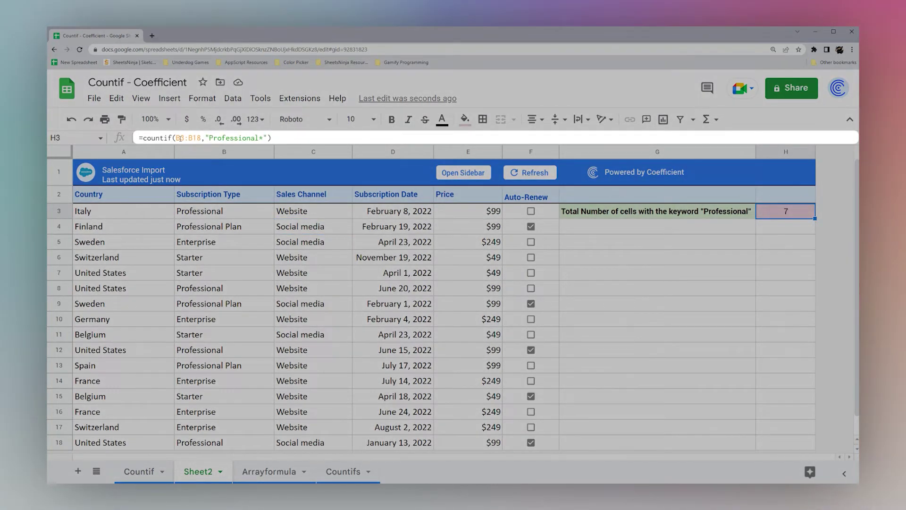
Change H3 to =countif(C3:C18,"Social*"), which returns 5
{"action": "left_click", "coordinate": [179, 138]}
{"action": "key", "text": "BackSpace"}
{"action": "type", "text": "C"}
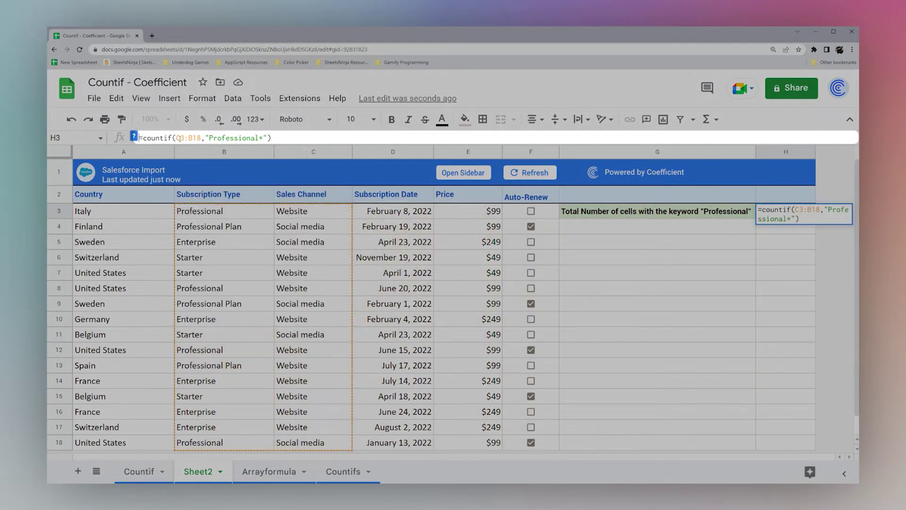
{"action": "key", "text": "Right"}
{"action": "key", "text": "Right"}
{"action": "key", "text": "Right"}
{"action": "key", "text": "BackSpace"}
{"action": "type", "text": "C"}
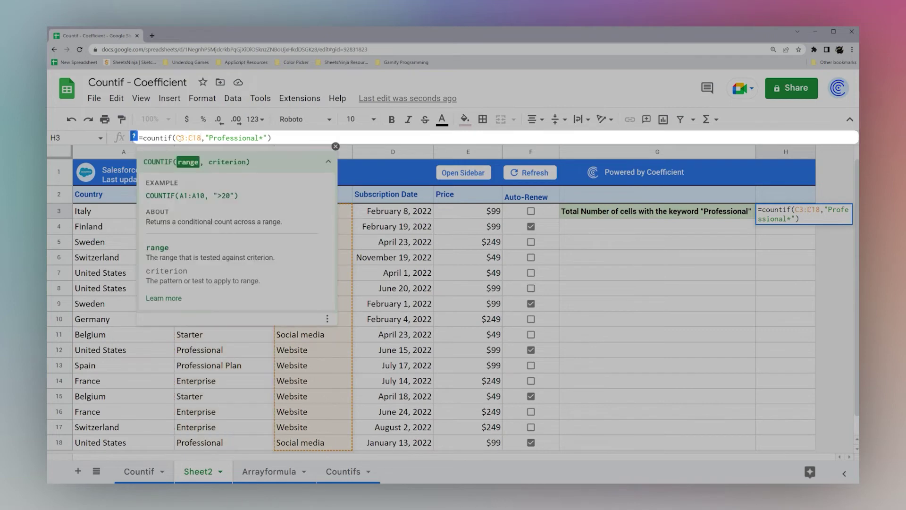
{"action": "key", "text": "Right"}
{"action": "key", "text": "Right"}
{"action": "key", "text": "Right"}
{"action": "key", "text": "Right"}
{"action": "type", "text": "Social"}
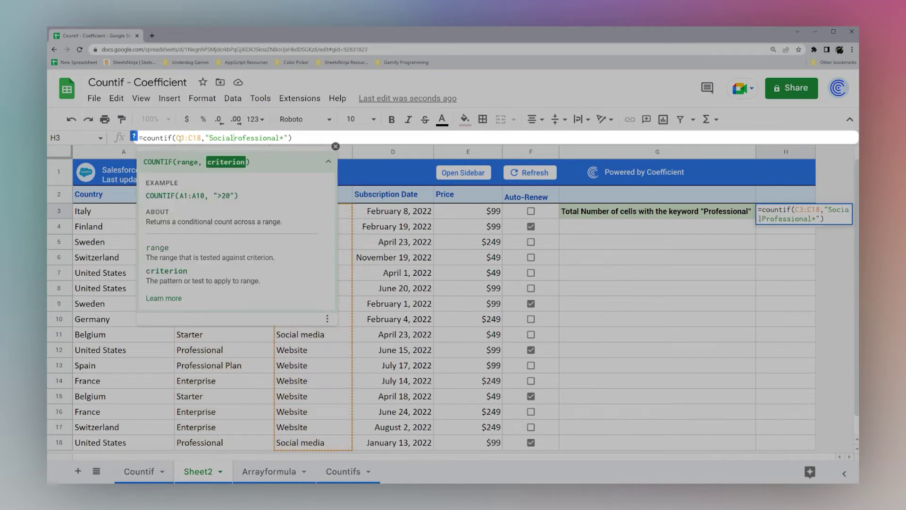
{"action": "key", "text": "Delete"}
{"action": "key", "text": "Delete"}
{"action": "key", "text": "Delete"}
{"action": "key", "text": "Delete"}
{"action": "key", "text": "Delete"}
{"action": "key", "text": "Delete"}
{"action": "key", "text": "Delete"}
{"action": "key", "text": "Delete"}
{"action": "key", "text": "Delete"}
{"action": "key", "text": "Delete"}
{"action": "key", "text": "Delete"}
{"action": "key", "text": "Delete"}
{"action": "key", "text": "Return"}
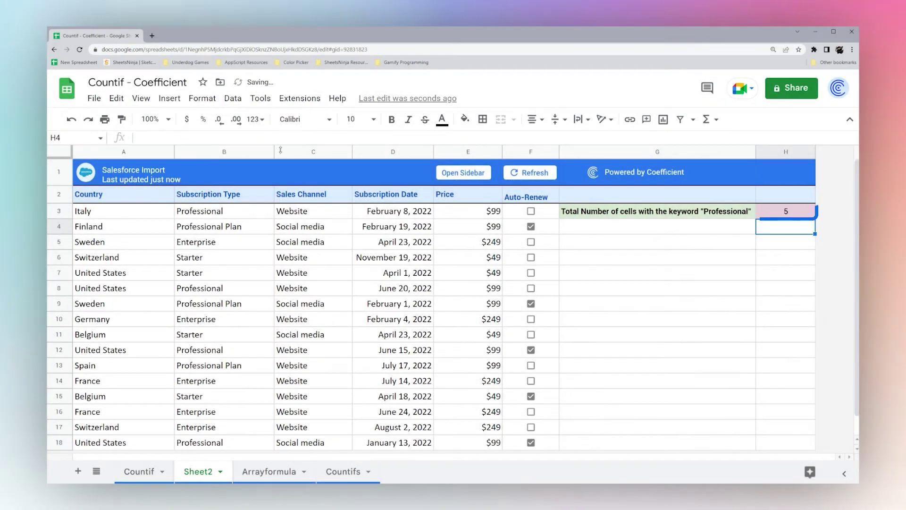
Remove the wildcard so H3 reads =countif(C3:C18,"Social"), returning 0
{"action": "left_click", "coordinate": [779, 211]}
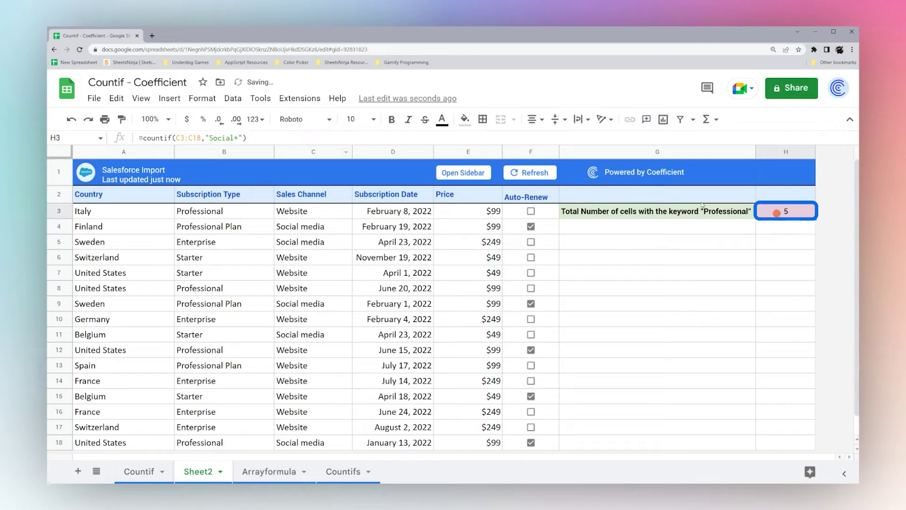
{"action": "left_click", "coordinate": [237, 138]}
{"action": "key", "text": "BackSpace"}
{"action": "key", "text": "Return"}
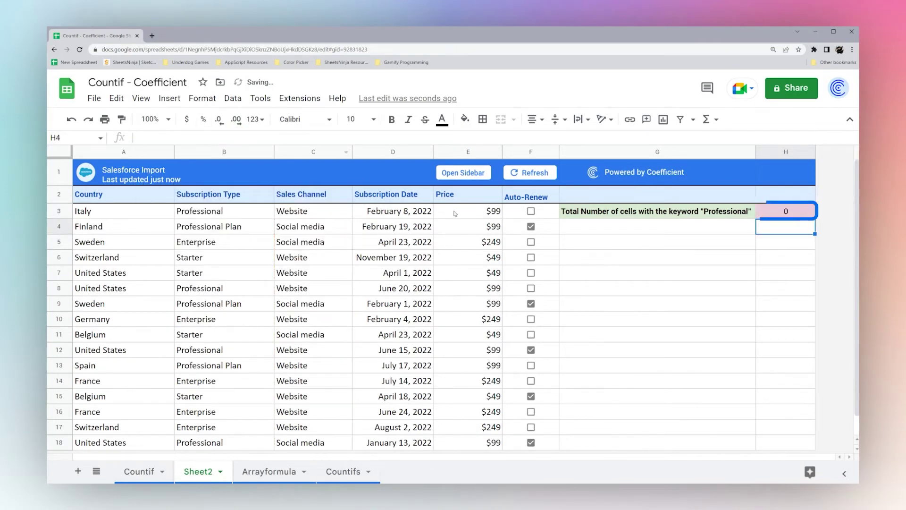
{"action": "left_click", "coordinate": [786, 211]}
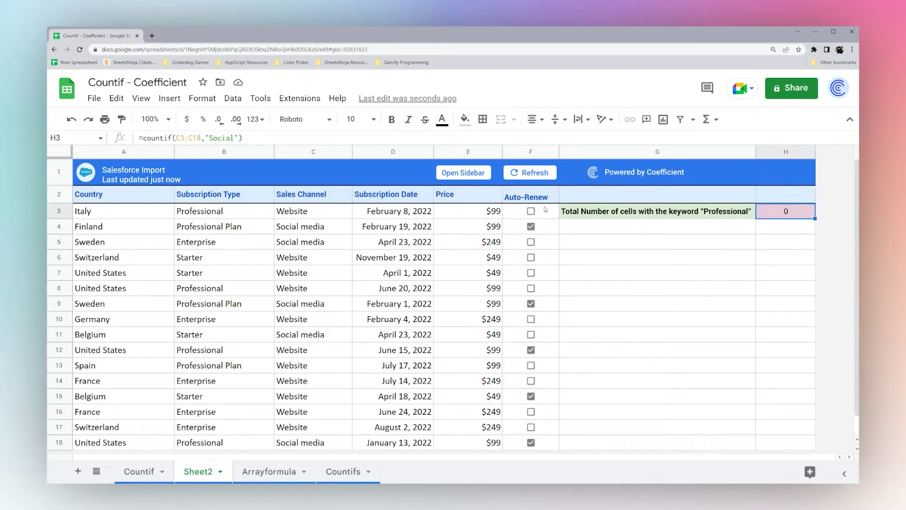
Rewrite H3 as =countif(F3:F18,true) to count the 5 ticked Auto-Renew boxes
{"action": "left_click_drag", "start_coordinate": [543, 210], "coordinate": [568, 428]}
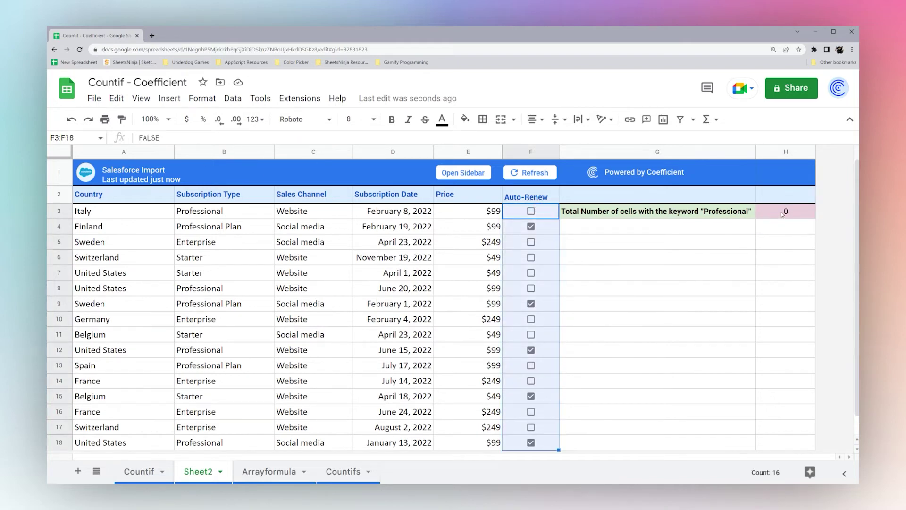
{"action": "left_click", "coordinate": [781, 212]}
{"action": "left_click_drag", "start_coordinate": [207, 137], "coordinate": [236, 135]}
{"action": "key", "text": "BackSpace"}
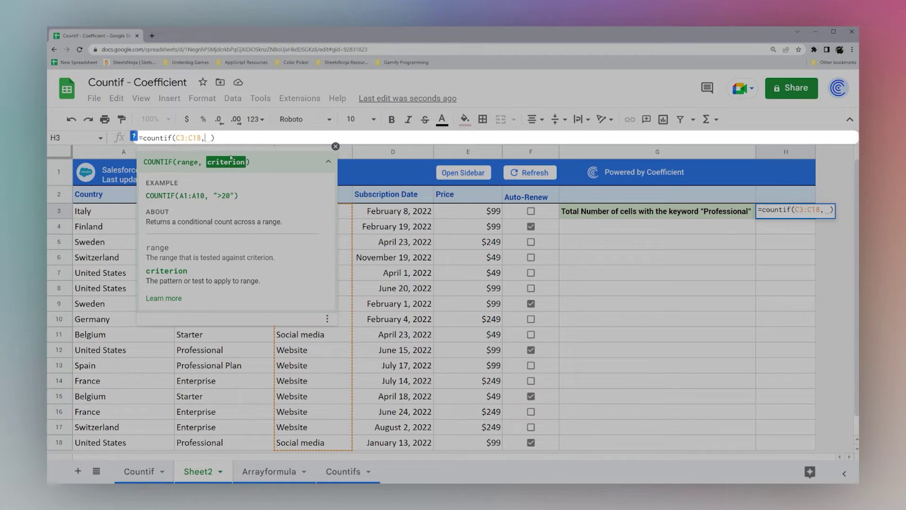
{"action": "key", "text": "BackSpace"}
{"action": "type", "text": "\"\""}
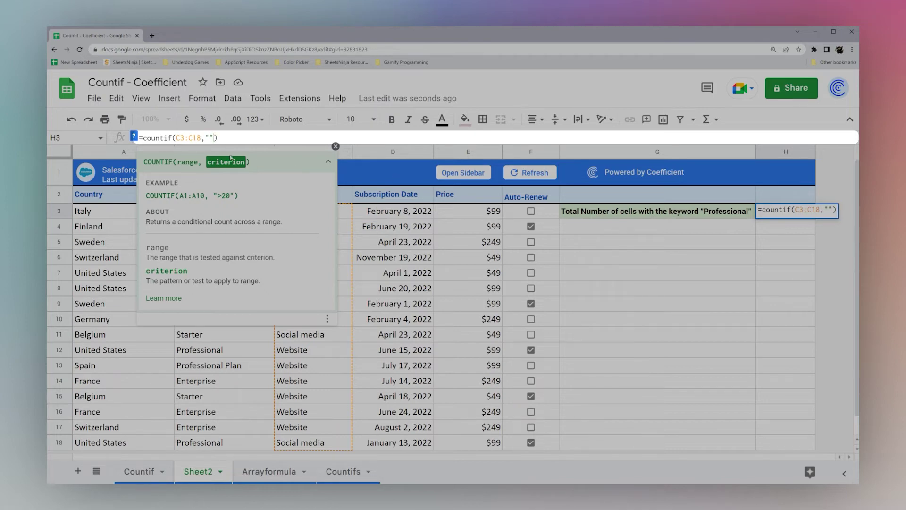
{"action": "key", "text": "BackSpace"}
{"action": "key", "text": "BackSpace"}
{"action": "key", "text": "BackSpace"}
{"action": "key", "text": "BackSpace"}
{"action": "key", "text": "BackSpace"}
{"action": "key", "text": "BackSpace"}
{"action": "key", "text": "BackSpace"}
{"action": "key", "text": "BackSpace"}
{"action": "key", "text": "BackSpace"}
{"action": "key", "text": "BackSpace"}
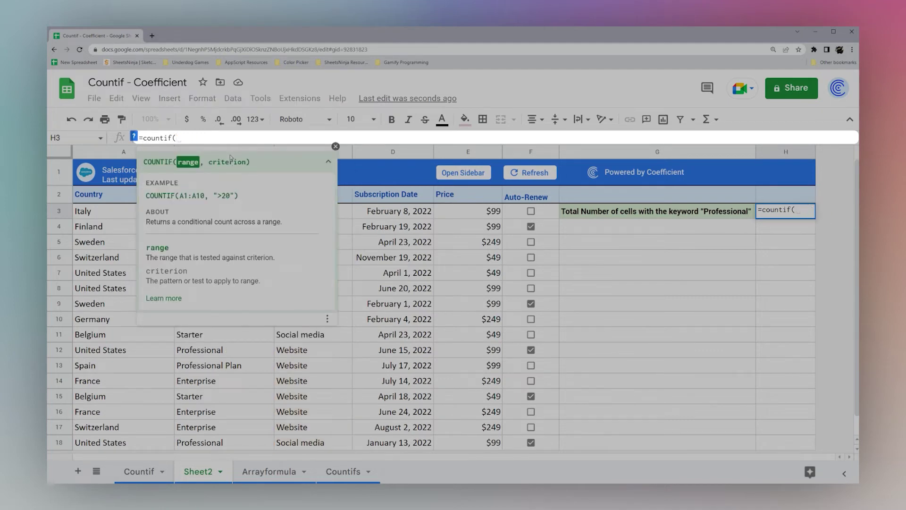
{"action": "type", "text": "F3:F1"}
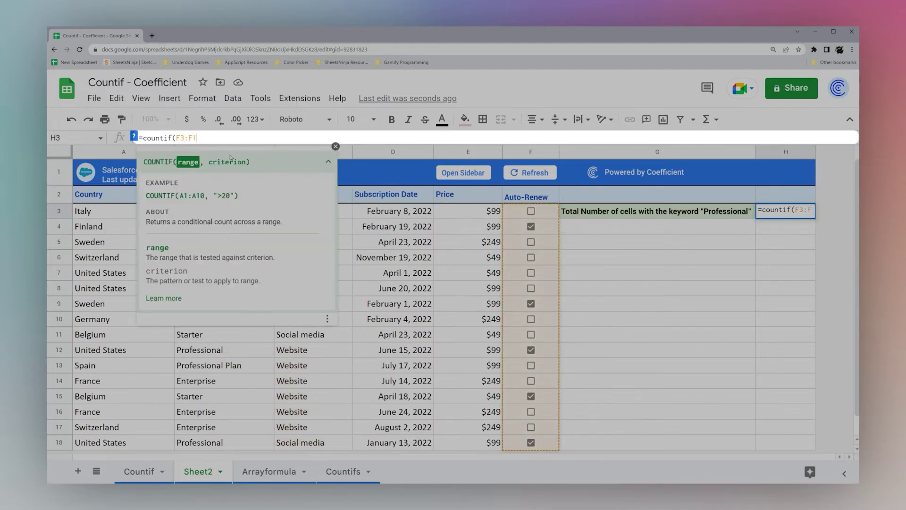
{"action": "type", "text": "8,true"}
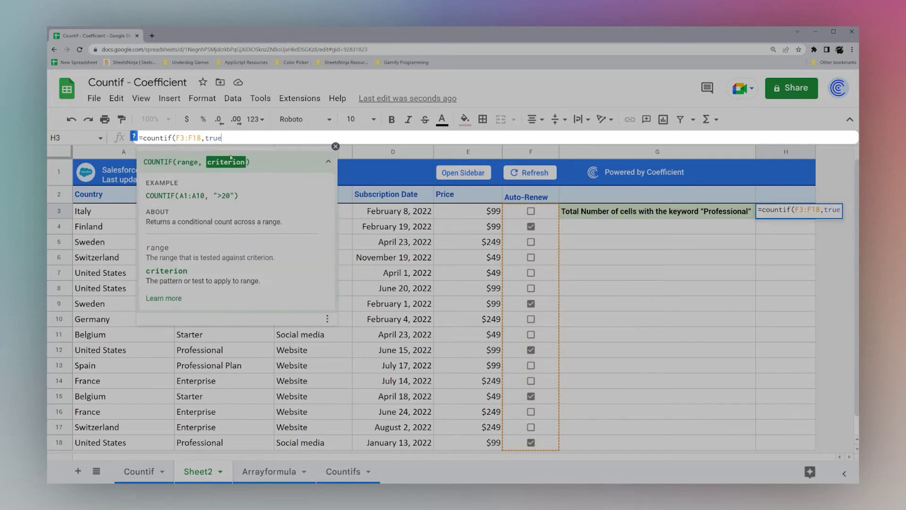
{"action": "type", "text": ")"}
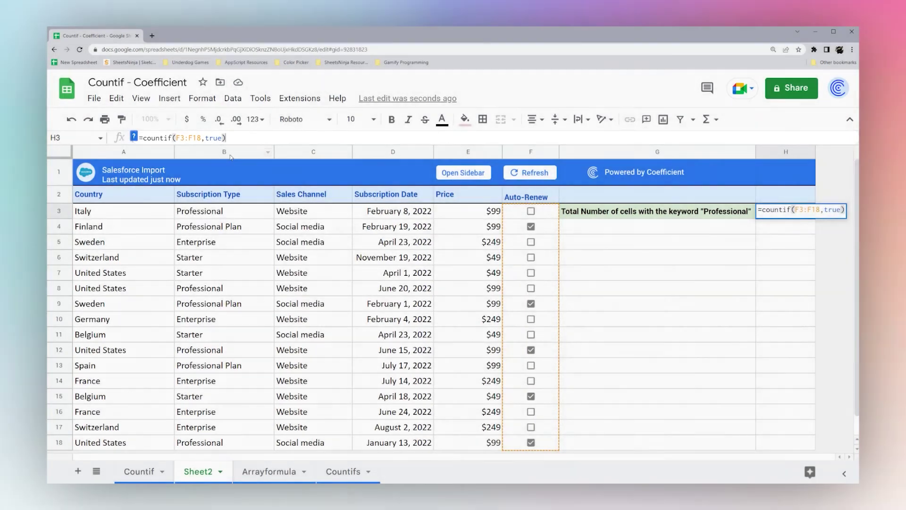
{"action": "key", "text": "Return"}
Replace true with false in H3's formula to count 11 unticked boxes
{"action": "left_click", "coordinate": [765, 213]}
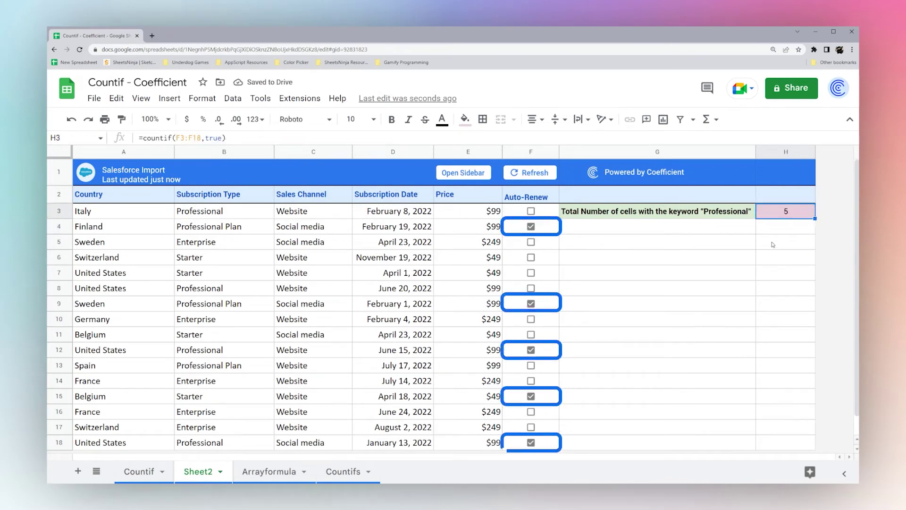
{"action": "left_click_drag", "start_coordinate": [205, 138], "coordinate": [222, 137]}
{"action": "type", "text": "false"}
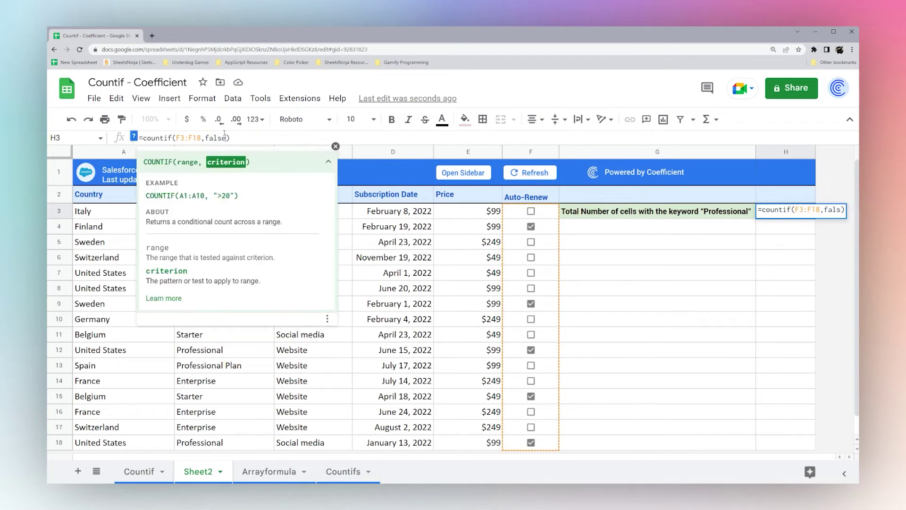
{"action": "key", "text": "Return"}
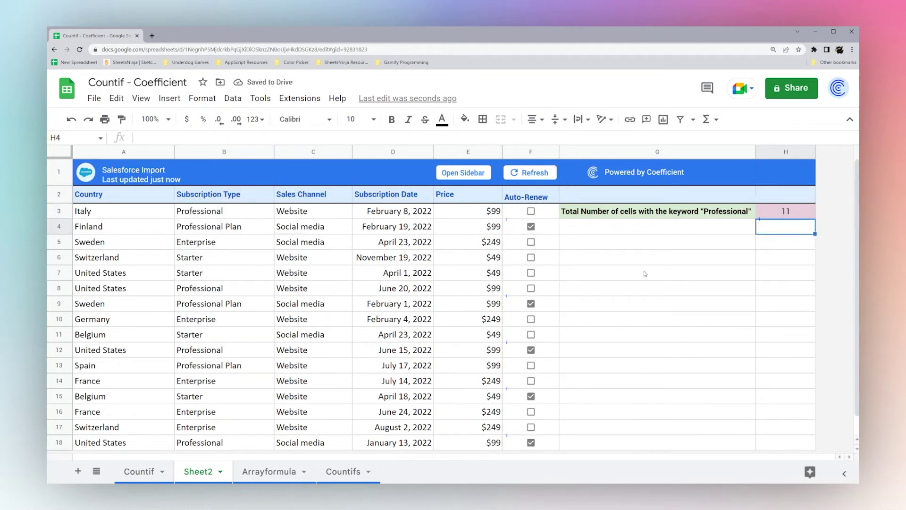
On the Arrayformula sheet, enter =arrayformula(countif(B3:B18,G4:G6)) in H4, filling 4, 4, 5
{"action": "left_click", "coordinate": [266, 473]}
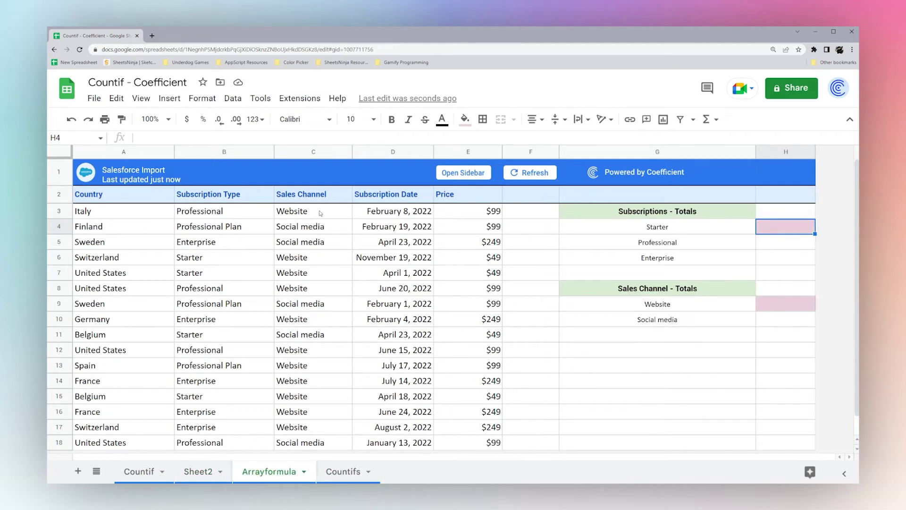
{"action": "left_click", "coordinate": [779, 234]}
{"action": "type", "text": "=count"}
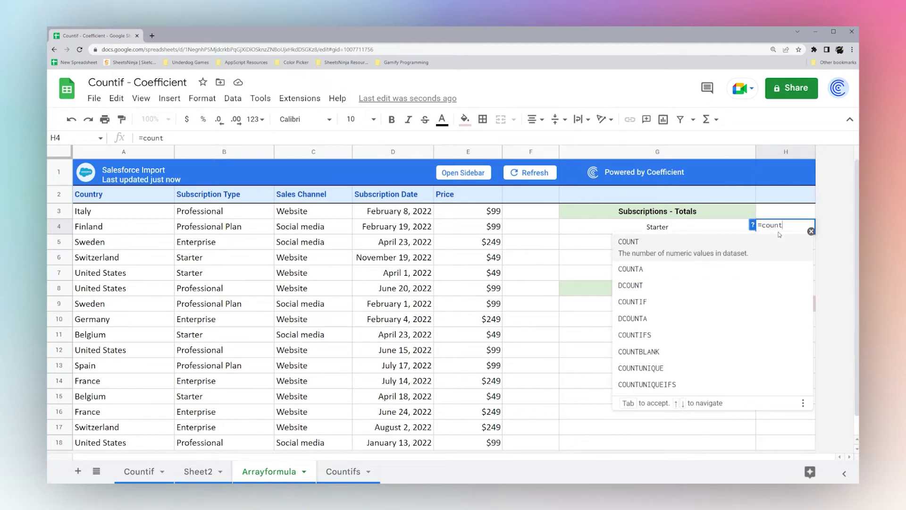
{"action": "type", "text": "i"}
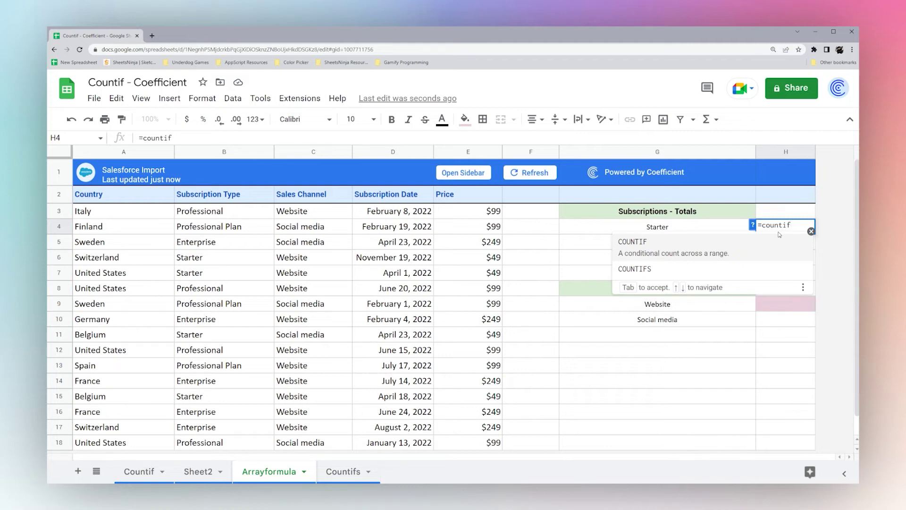
{"action": "type", "text": "f"}
{"action": "key", "text": "BackSpace"}
{"action": "key", "text": "BackSpace"}
{"action": "key", "text": "BackSpace"}
{"action": "key", "text": "BackSpace"}
{"action": "key", "text": "BackSpace"}
{"action": "key", "text": "BackSpace"}
{"action": "key", "text": "BackSpace"}
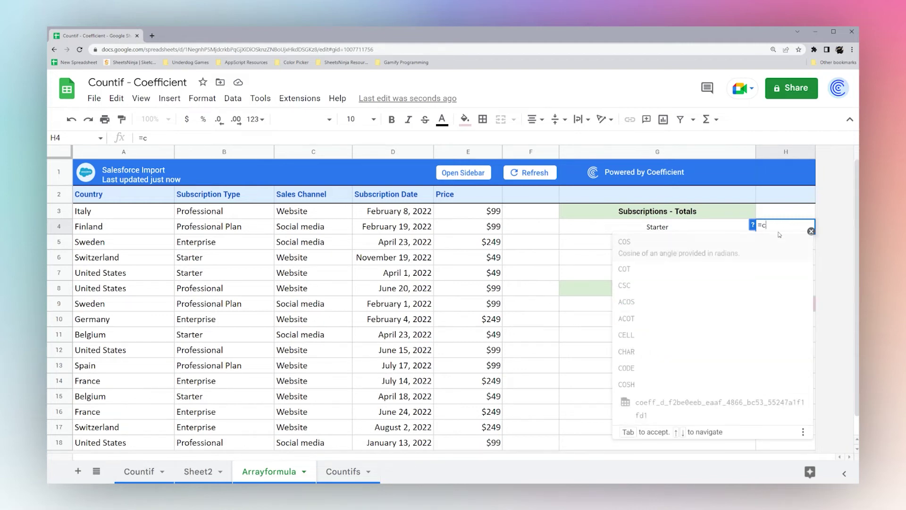
{"action": "type", "text": "array"}
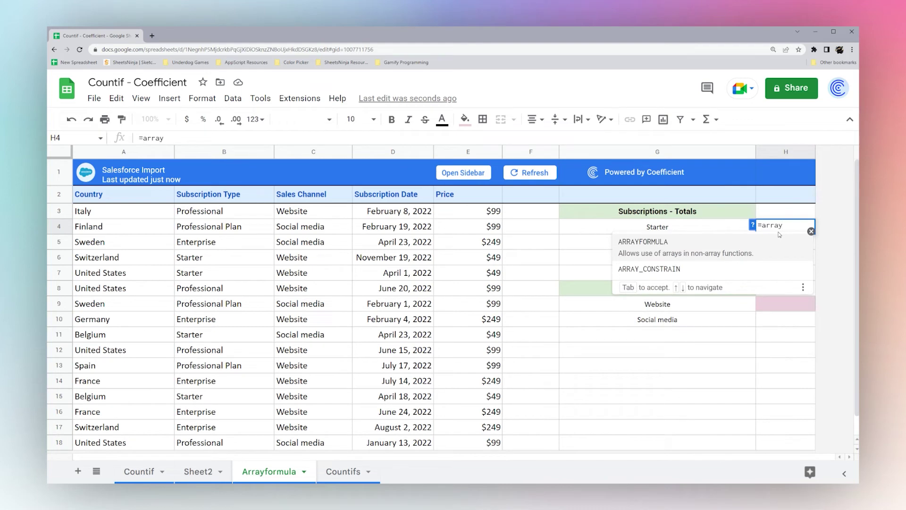
{"action": "type", "text": "formula("}
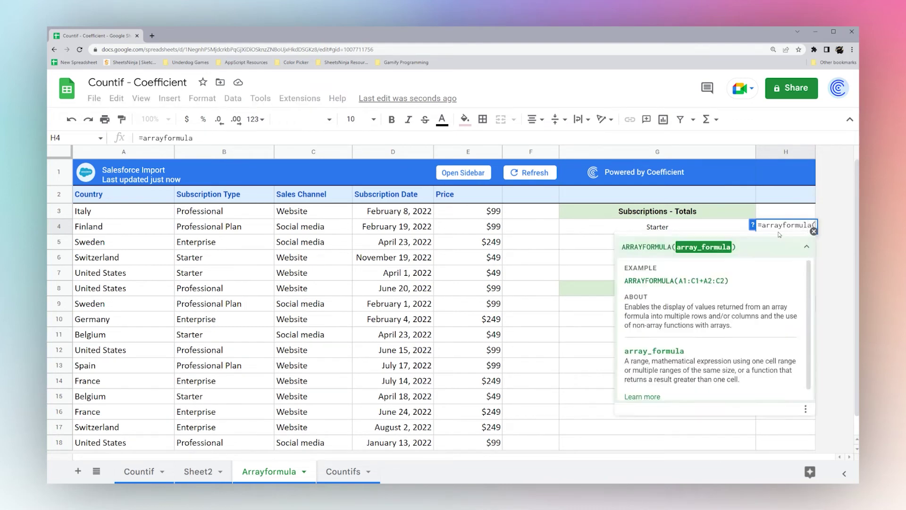
{"action": "type", "text": "countif("}
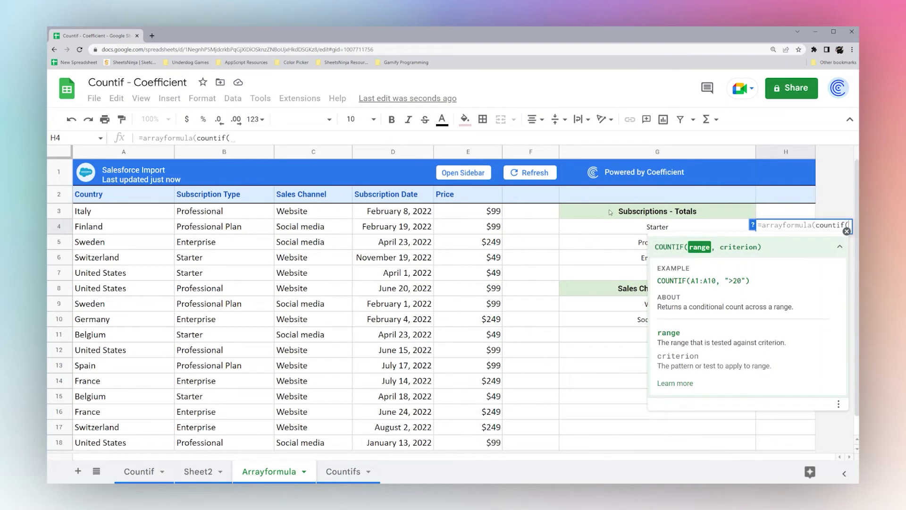
{"action": "left_click_drag", "start_coordinate": [223, 217], "coordinate": [240, 460]}
{"action": "scroll", "coordinate": [330, 342], "scroll_direction": "up", "scroll_amount": 1}
{"action": "left_click_drag", "start_coordinate": [658, 226], "coordinate": [666, 255]}
{"action": "type", "text": ","}
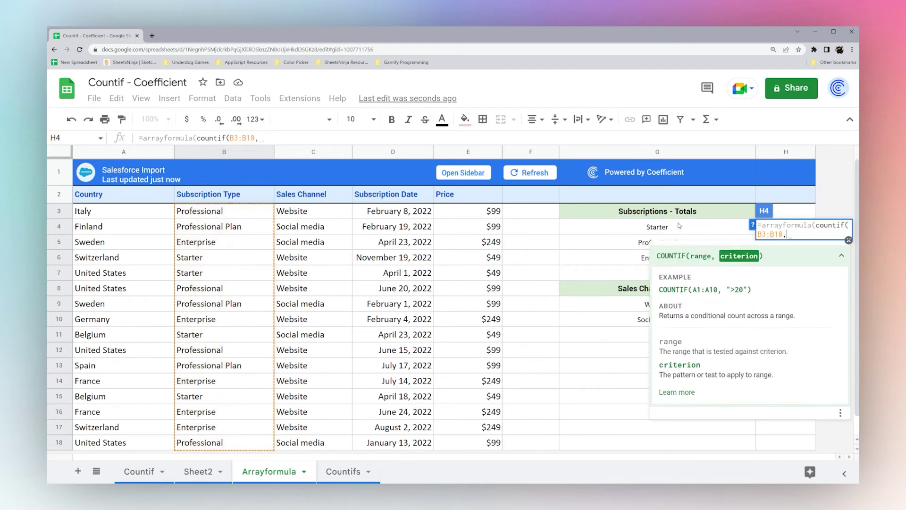
{"action": "left_click_drag", "start_coordinate": [642, 229], "coordinate": [649, 263]}
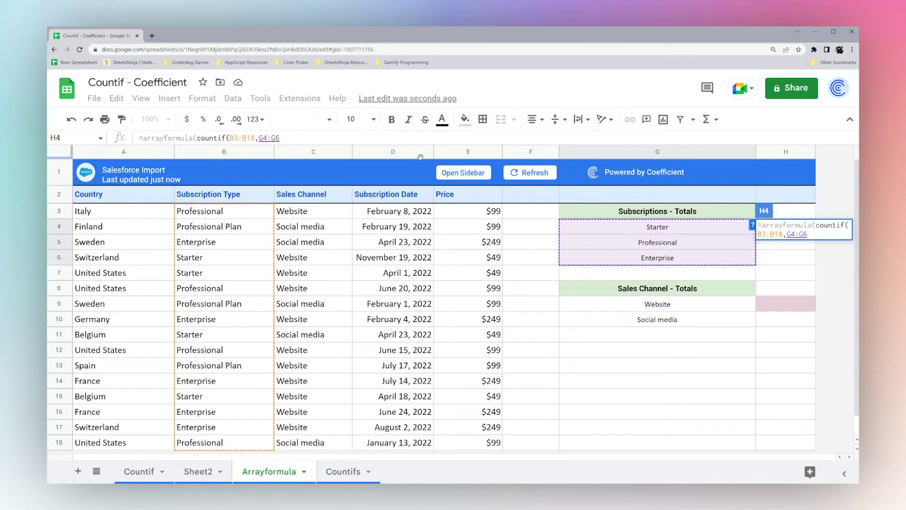
{"action": "type", "text": "))"}
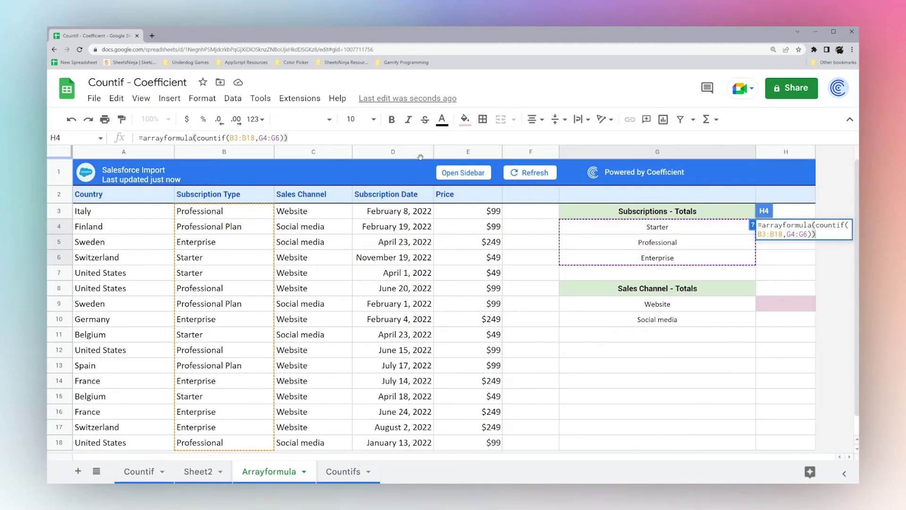
{"action": "key", "text": "Return"}
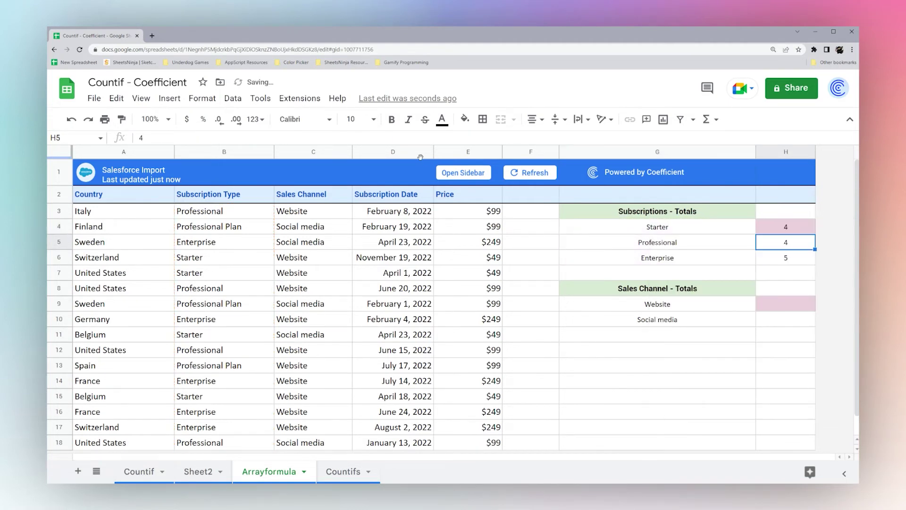
{"action": "left_click", "coordinate": [787, 229]}
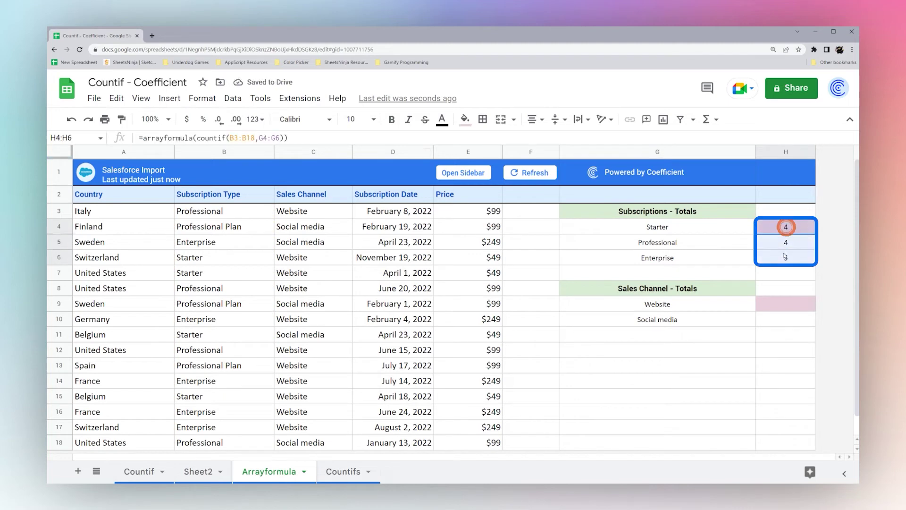
{"action": "left_click", "coordinate": [787, 243]}
{"action": "left_click", "coordinate": [787, 258]}
Enter =arrayformula(countif(C3:C18,G9:G10)) in H9, filling the channel totals 11 and 5
{"action": "left_click", "coordinate": [778, 307]}
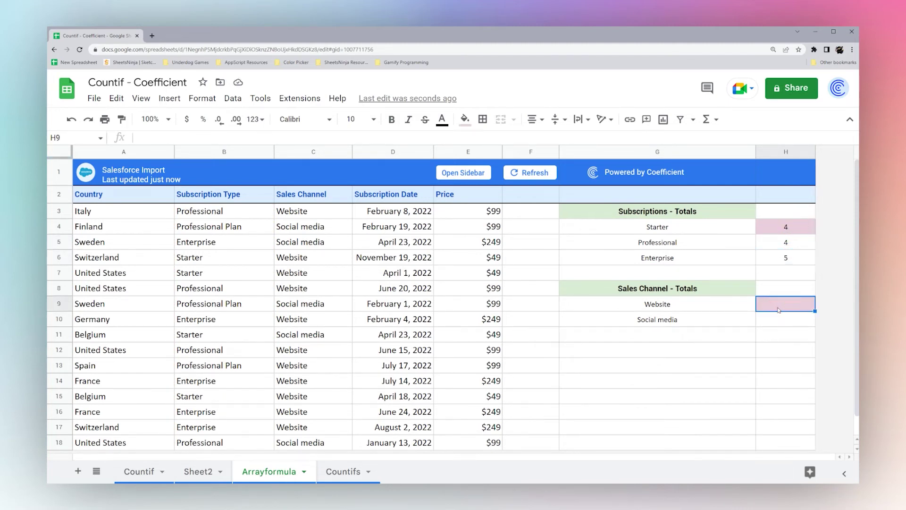
{"action": "type", "text": "=arrayformula(countif("}
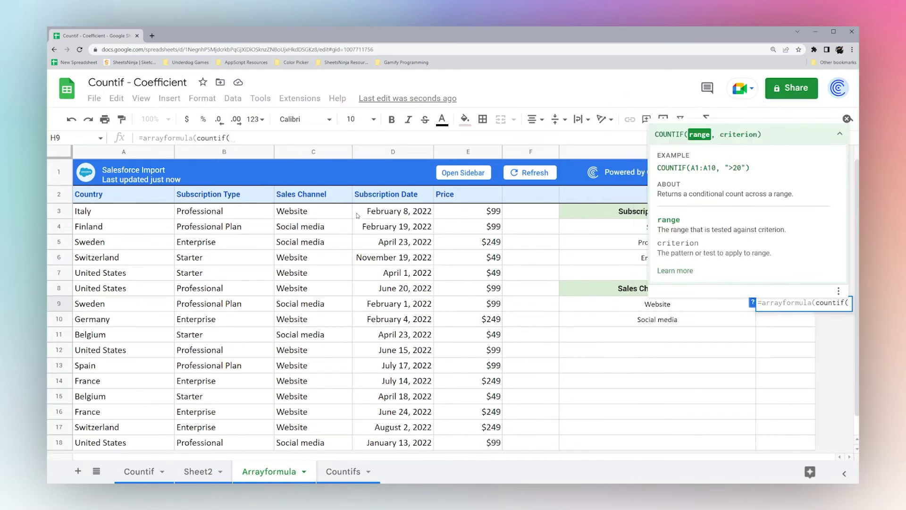
{"action": "left_click_drag", "start_coordinate": [306, 211], "coordinate": [307, 443]}
{"action": "type", "text": ","}
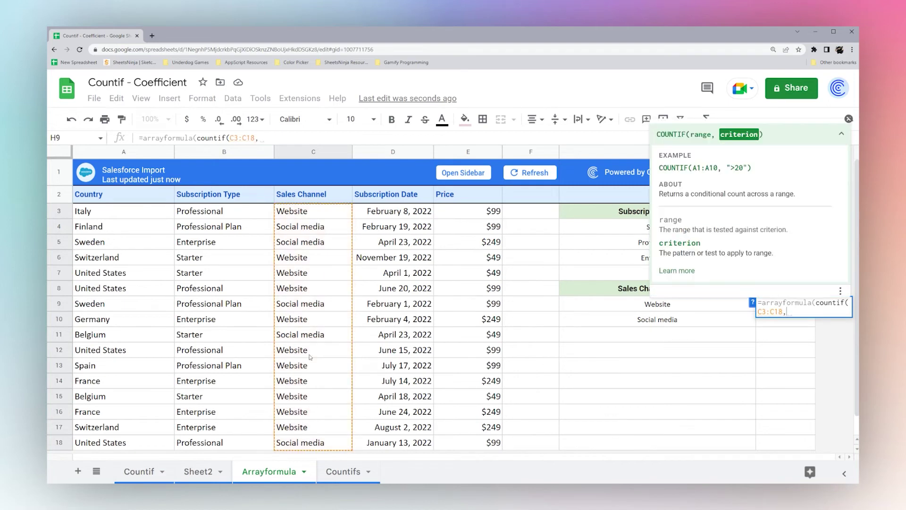
{"action": "left_click_drag", "start_coordinate": [647, 304], "coordinate": [643, 319]}
{"action": "type", "text": "))"}
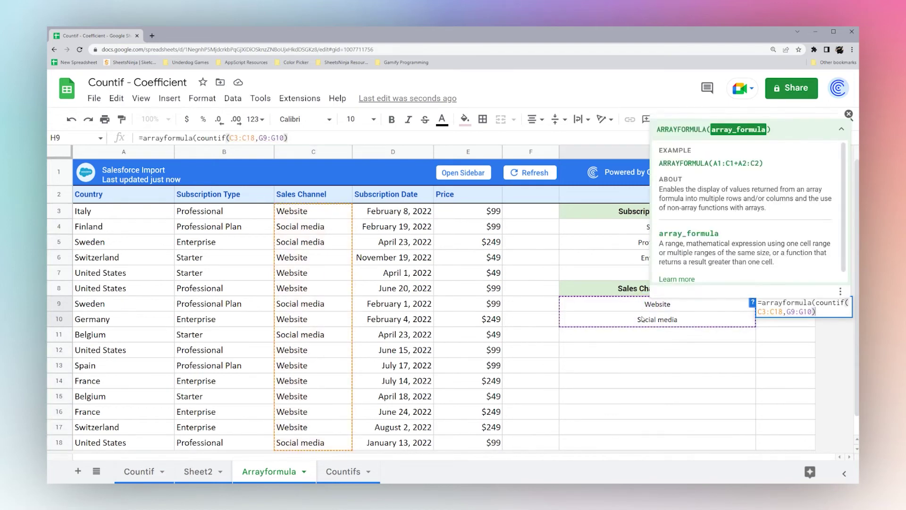
{"action": "key", "text": "Return"}
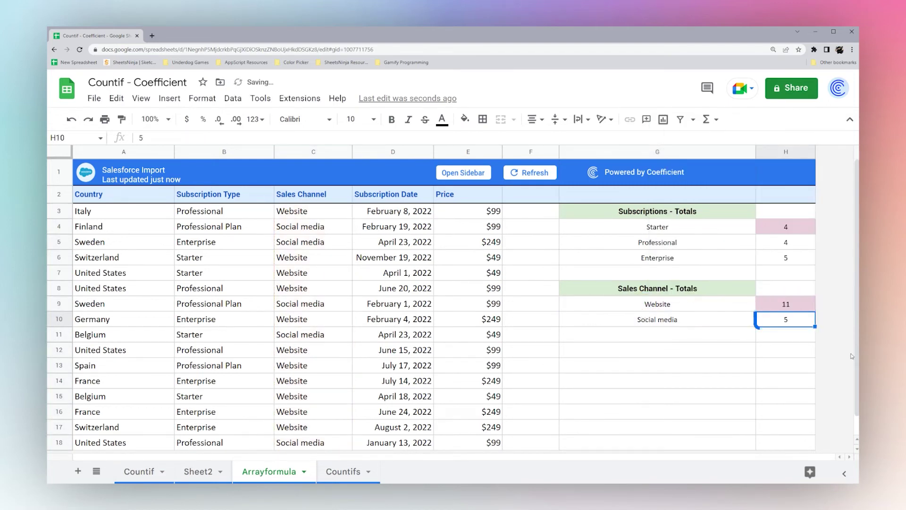
{"action": "left_click", "coordinate": [338, 472]}
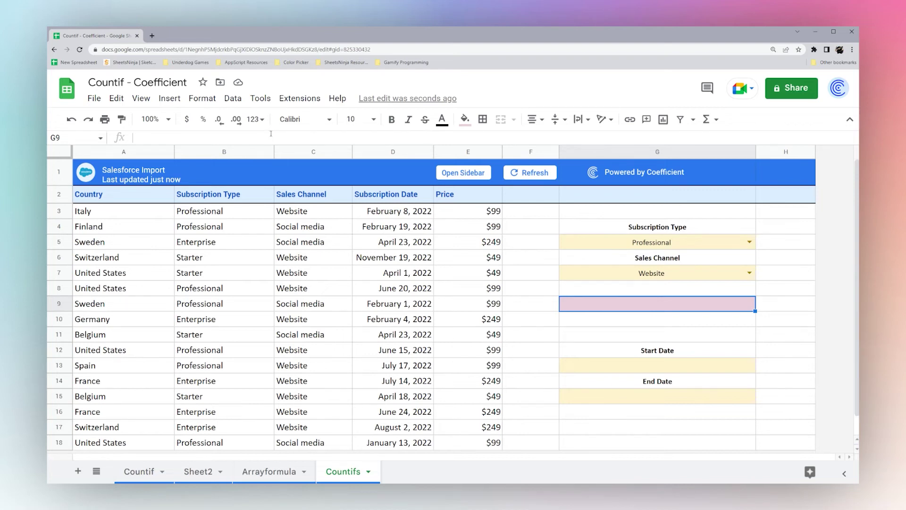
Enter =countifs(B3:B18,G5,C3:C18,G7) in G9 on the Countifs sheet
{"action": "type", "text": "=countifs("}
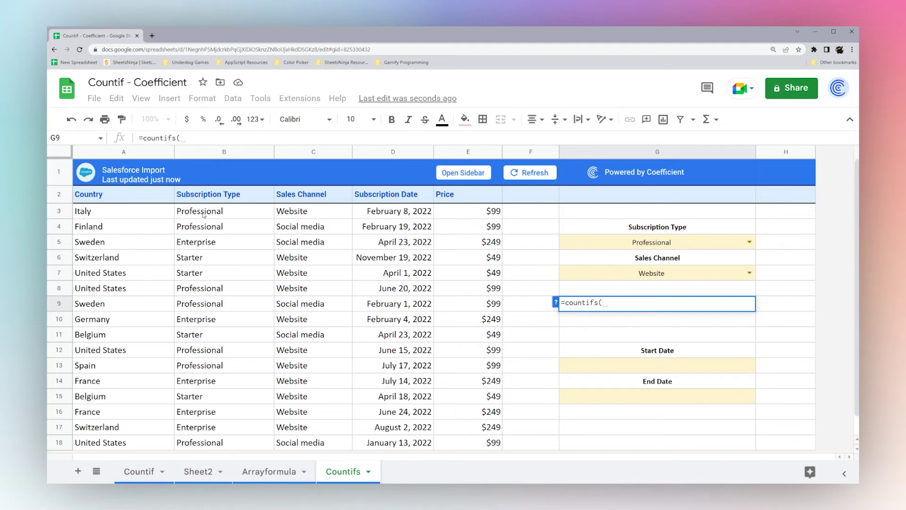
{"action": "left_click_drag", "start_coordinate": [204, 214], "coordinate": [211, 445]}
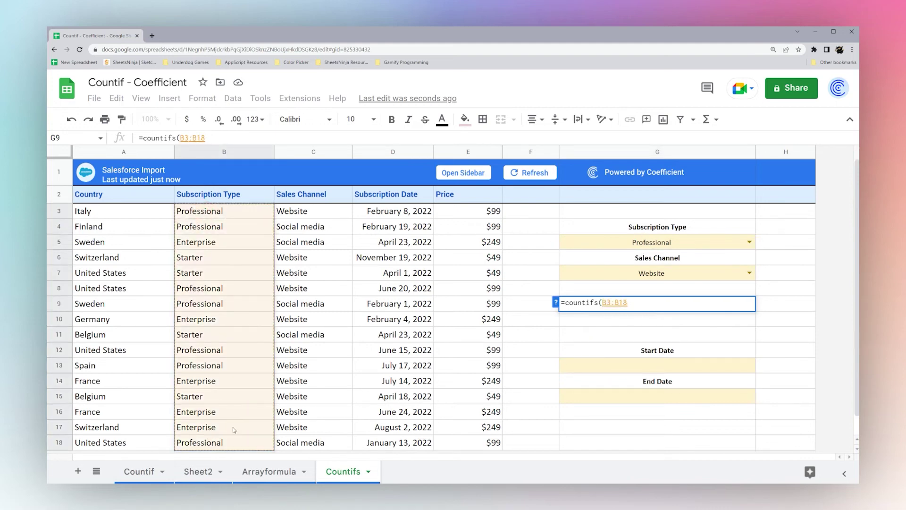
{"action": "type", "text": ","}
{"action": "left_click", "coordinate": [637, 242]}
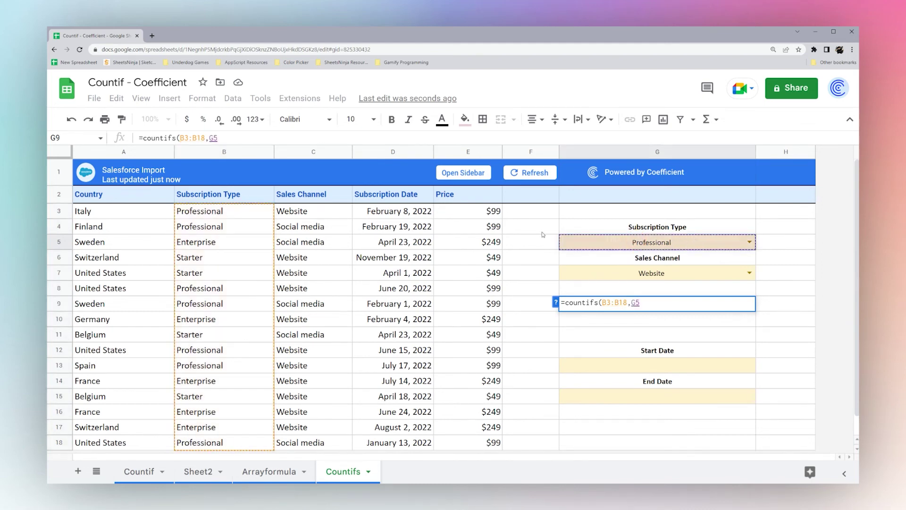
{"action": "type", "text": ","}
{"action": "left_click_drag", "start_coordinate": [314, 213], "coordinate": [314, 444]}
{"action": "type", "text": ","}
{"action": "left_click", "coordinate": [643, 273]}
{"action": "key", "text": "Return"}
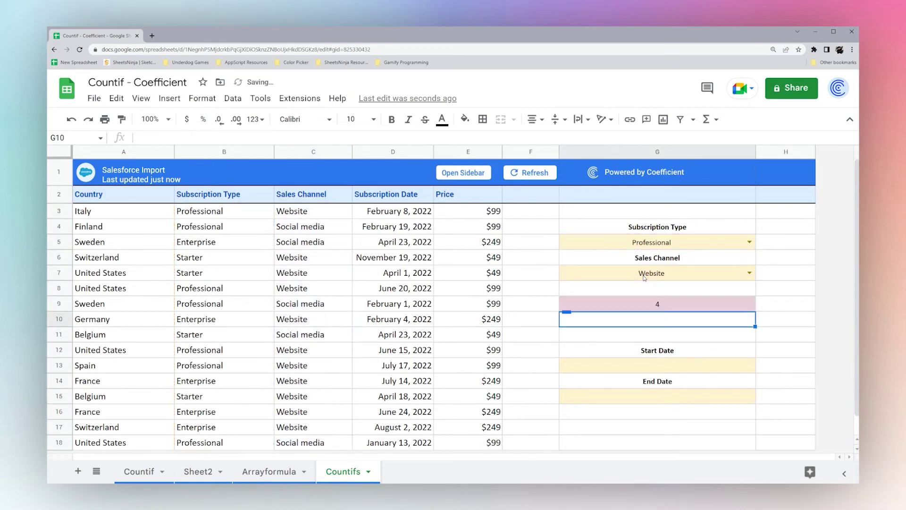
{"action": "left_click", "coordinate": [656, 304]}
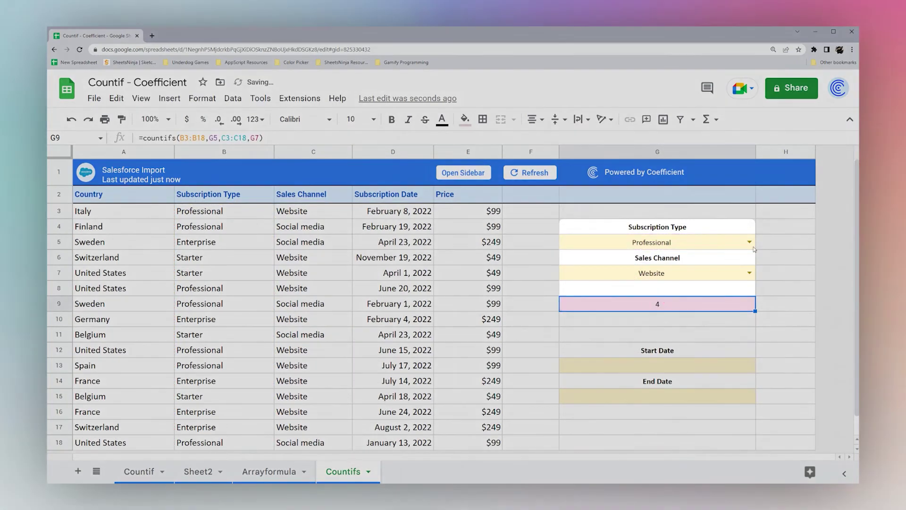
Try Enterprise, Starter and Social media, then Professional via Social media, giving 3
{"action": "left_click", "coordinate": [749, 243]}
{"action": "left_click", "coordinate": [583, 274]}
{"action": "left_click", "coordinate": [750, 243]}
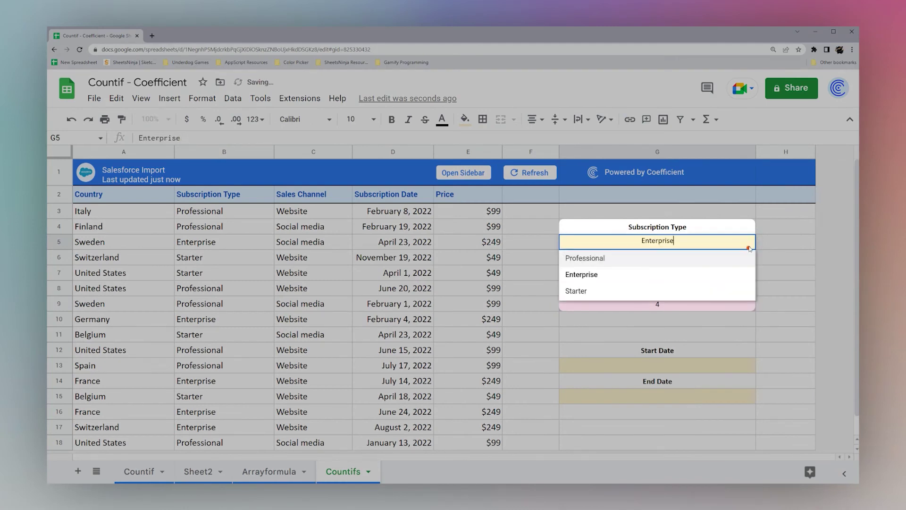
{"action": "left_click", "coordinate": [585, 291]}
{"action": "left_click", "coordinate": [749, 275]}
{"action": "left_click", "coordinate": [590, 304]}
{"action": "left_click", "coordinate": [750, 242]}
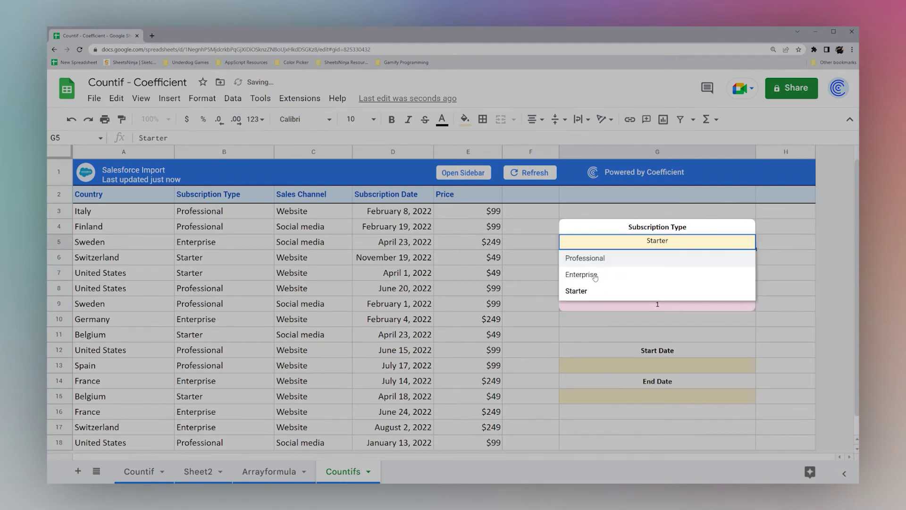
{"action": "left_click", "coordinate": [595, 277]}
{"action": "left_click", "coordinate": [750, 242]}
{"action": "left_click", "coordinate": [593, 258]}
{"action": "left_click", "coordinate": [669, 304]}
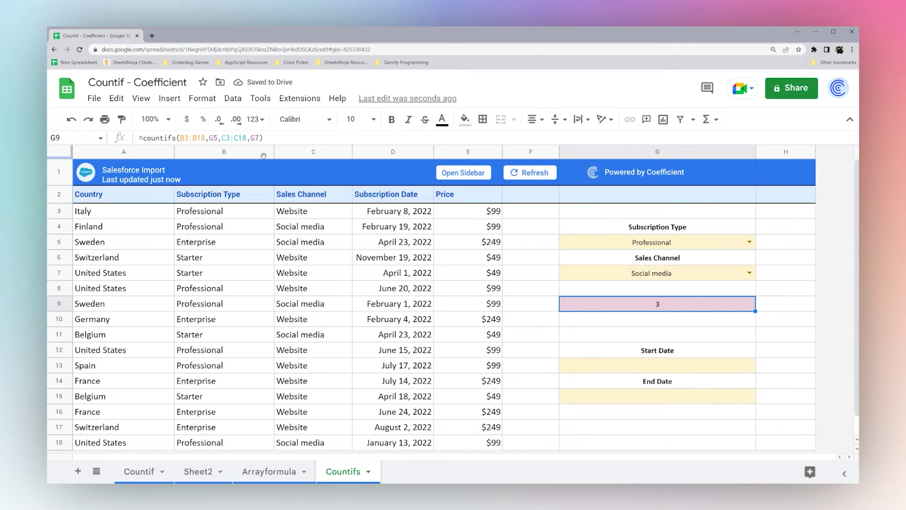
Copy Website from C3 into C4 and change B4 to 'Professional Plan'
{"action": "left_click", "coordinate": [252, 228]}
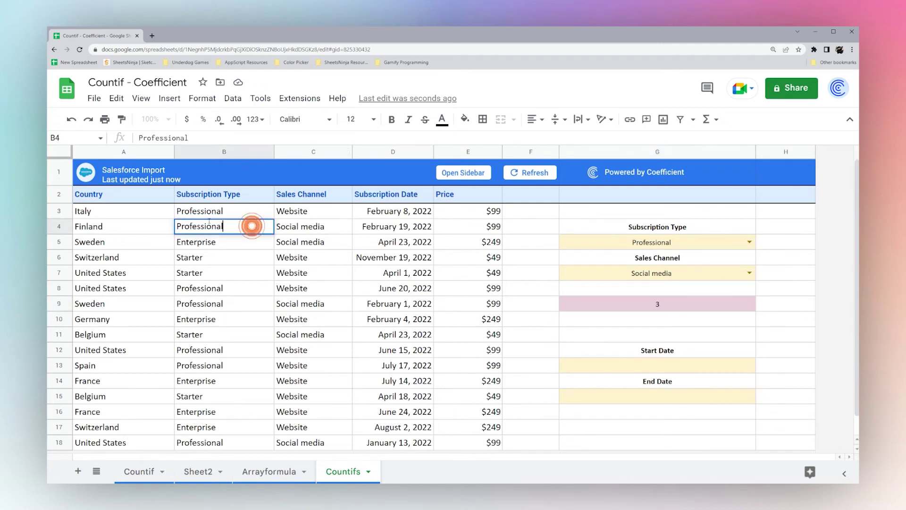
{"action": "left_click", "coordinate": [300, 210]}
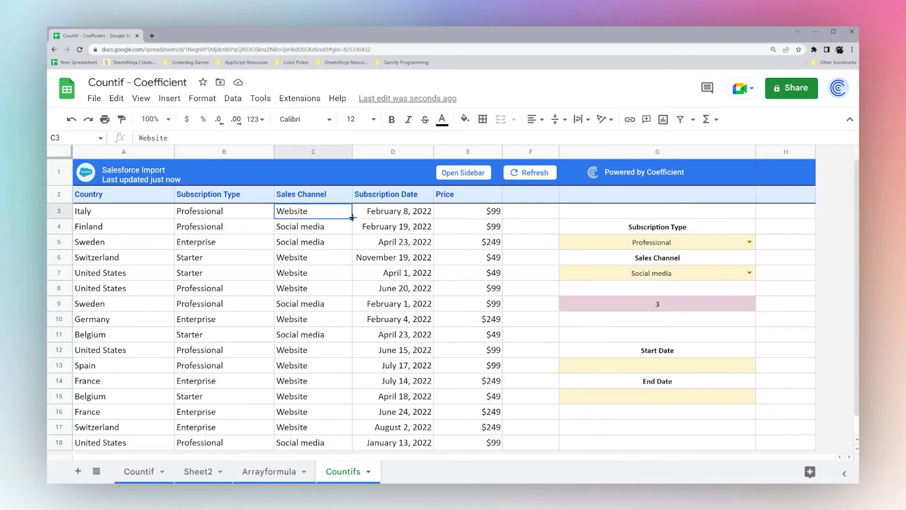
{"action": "left_click_drag", "start_coordinate": [352, 218], "coordinate": [352, 229]}
{"action": "left_click", "coordinate": [244, 231]}
{"action": "double_click", "coordinate": [241, 228]}
{"action": "type", "text": "Plan"}
{"action": "key", "text": "Return"}
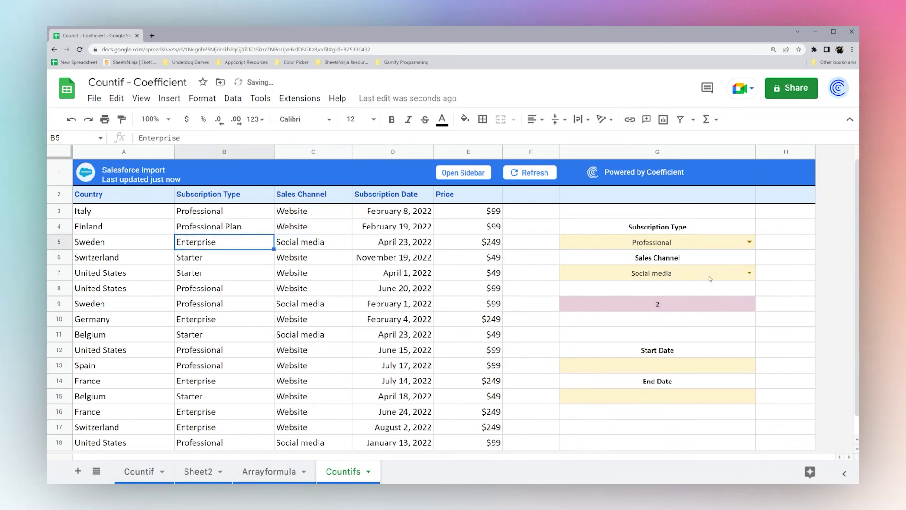
Set the G7 channel to Website and append &"*" to G9's type criterion as a wildcard
{"action": "left_click", "coordinate": [749, 273]}
{"action": "left_click", "coordinate": [579, 287]}
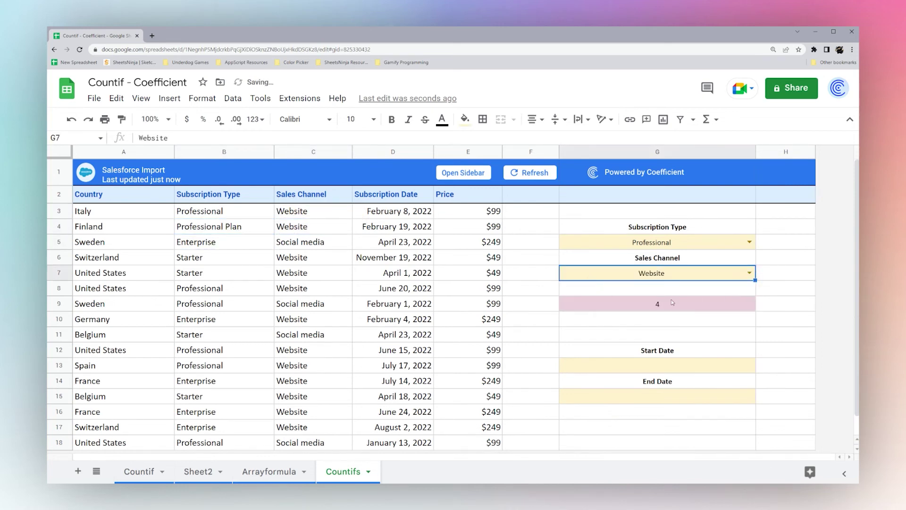
{"action": "left_click", "coordinate": [660, 301]}
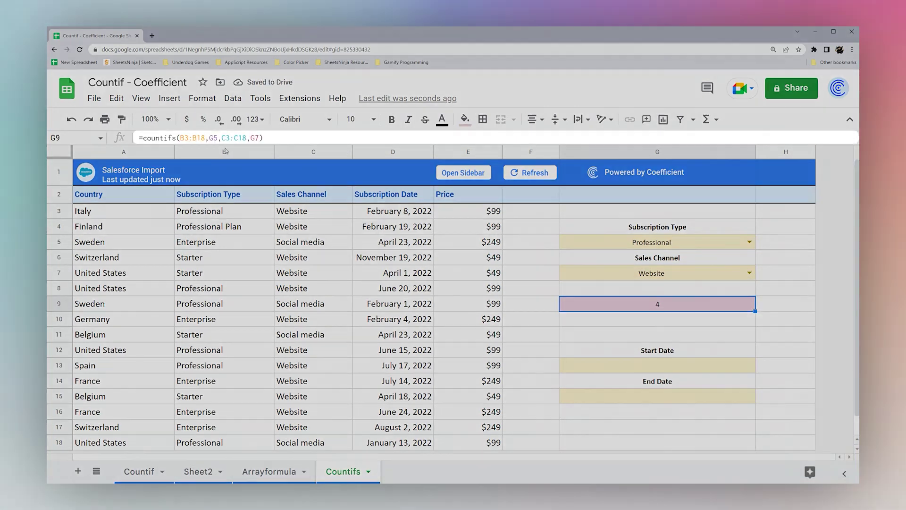
{"action": "left_click", "coordinate": [218, 139]}
{"action": "type", "text": "&"}
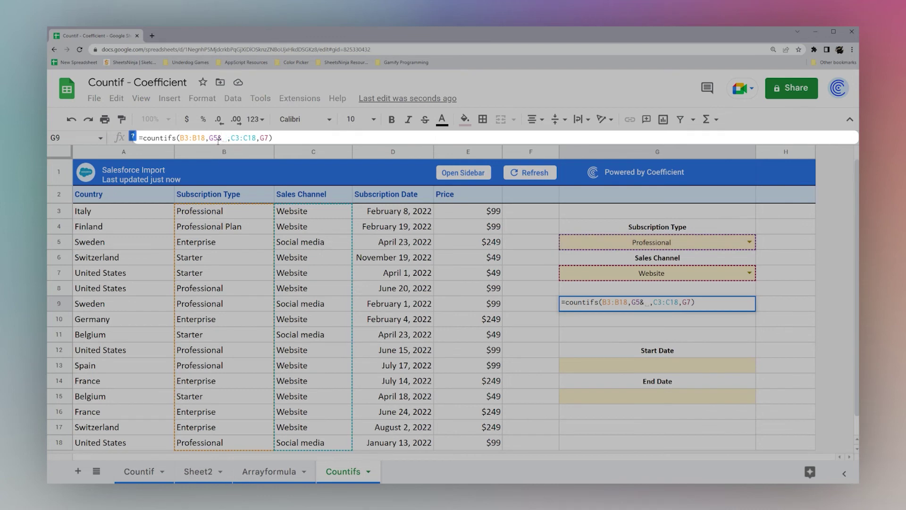
{"action": "type", "text": "\"*"}
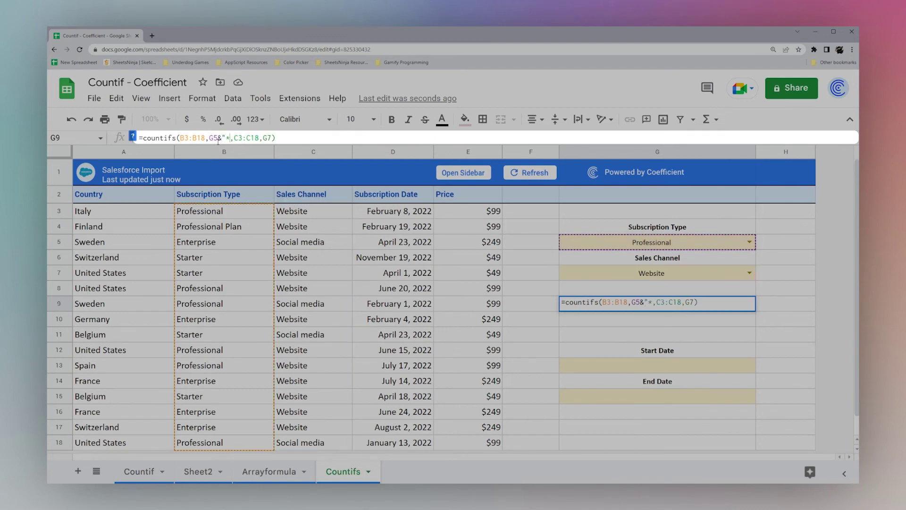
{"action": "type", "text": "\""}
{"action": "key", "text": "Return"}
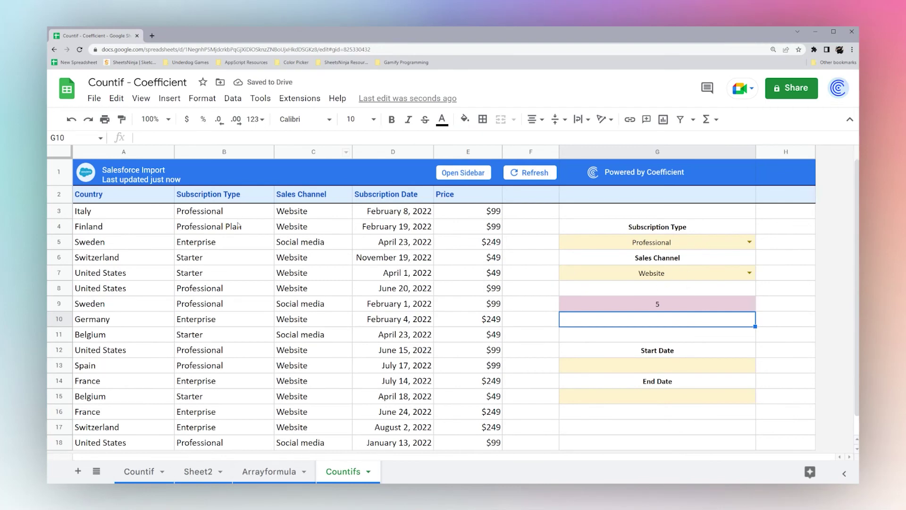
Test the G7 channel filter with Social media, then set it back to Website
{"action": "left_click", "coordinate": [749, 272]}
{"action": "left_click", "coordinate": [587, 305]}
{"action": "left_click", "coordinate": [750, 273]}
{"action": "left_click", "coordinate": [585, 288]}
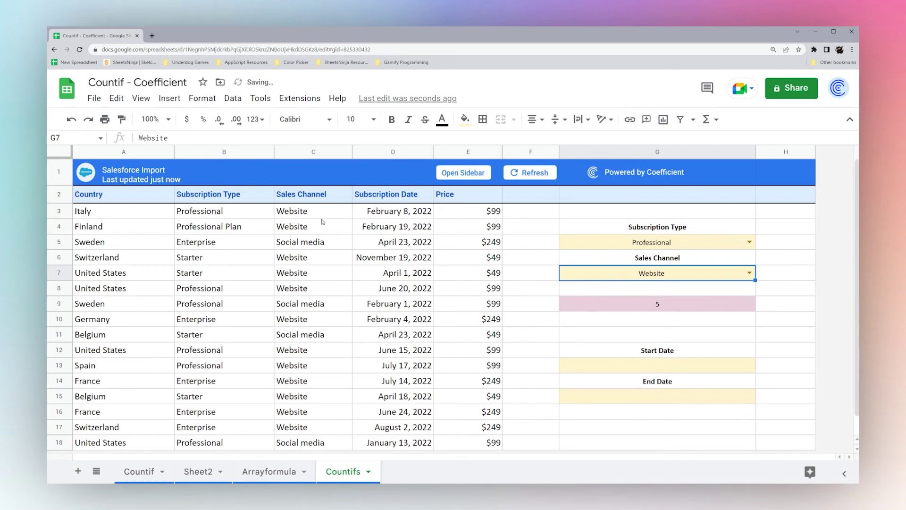
Highlight the matching Professional rows B3:B4, B8:B9 and B12:B13, then select G9
{"action": "left_click_drag", "start_coordinate": [213, 212], "coordinate": [212, 227]}
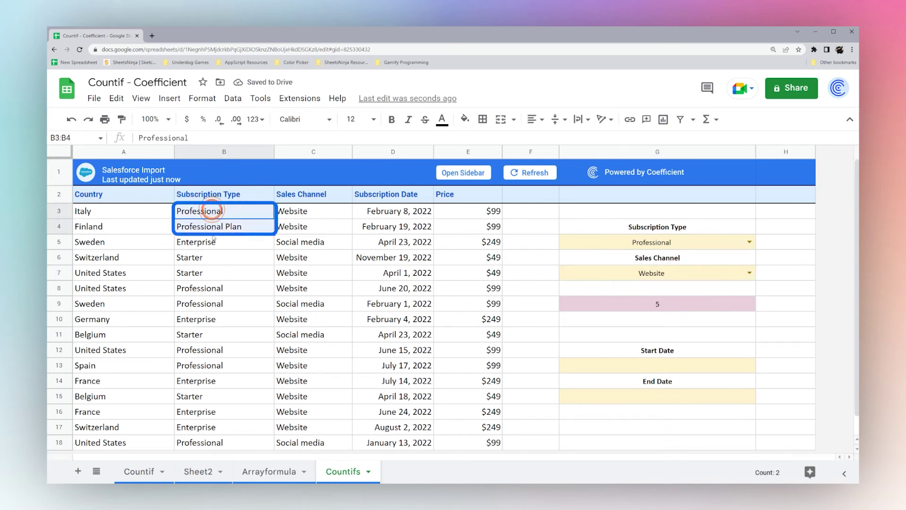
{"action": "left_click_drag", "start_coordinate": [202, 303], "coordinate": [208, 290]}
{"action": "left_click", "coordinate": [229, 287]}
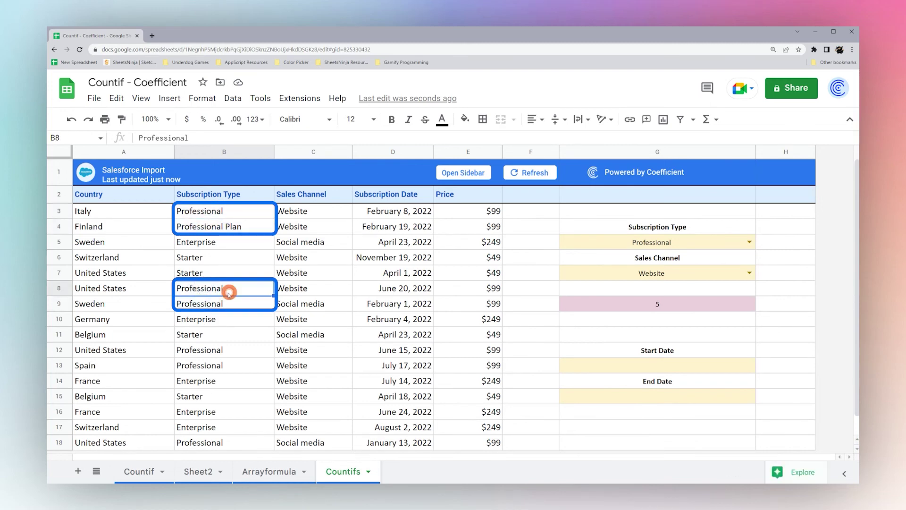
{"action": "left_click_drag", "start_coordinate": [221, 352], "coordinate": [220, 371]}
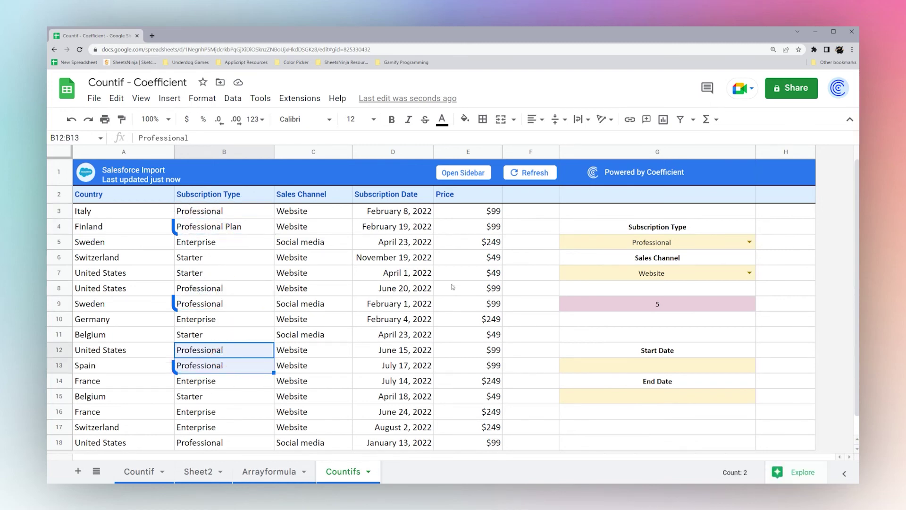
{"action": "left_click", "coordinate": [646, 305]}
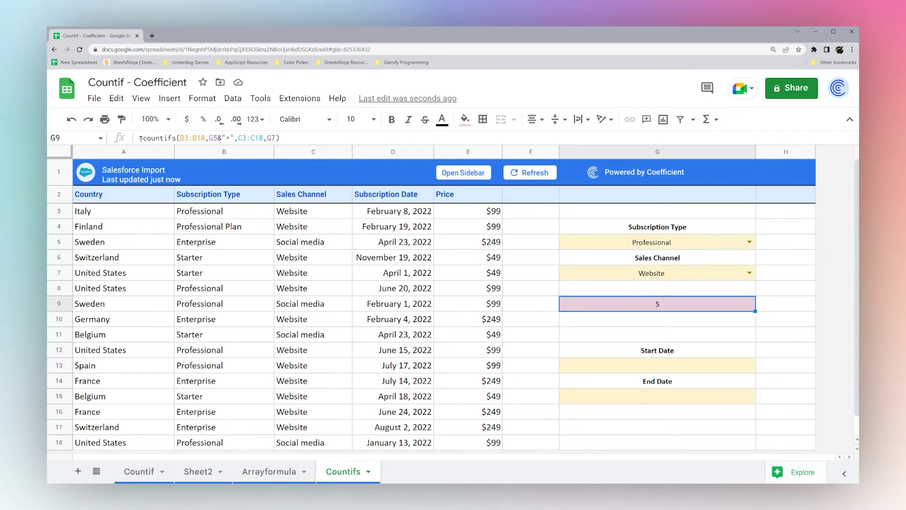
Replace G9 with a COUNTIFS whose first criterion is D3:D18 ">="&G13
{"action": "triple_click", "coordinate": [273, 138]}
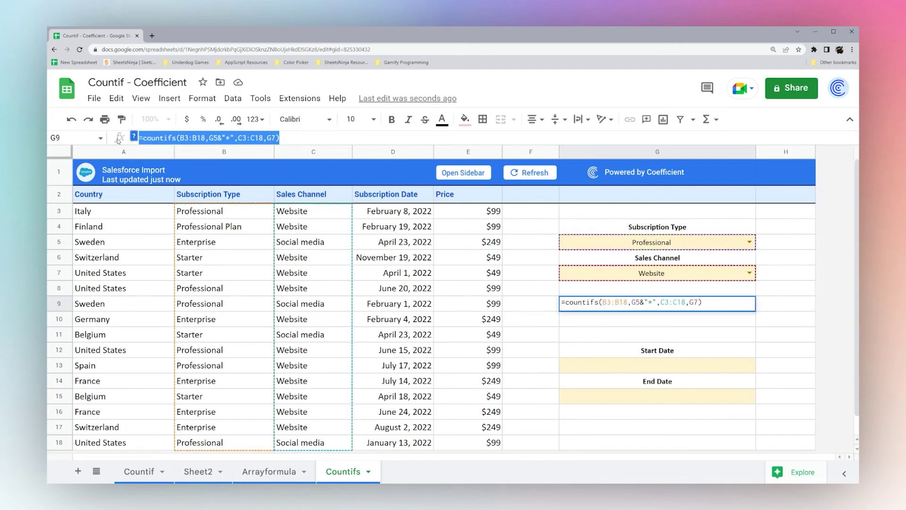
{"action": "key", "text": "BackSpace"}
{"action": "type", "text": "=countifs("}
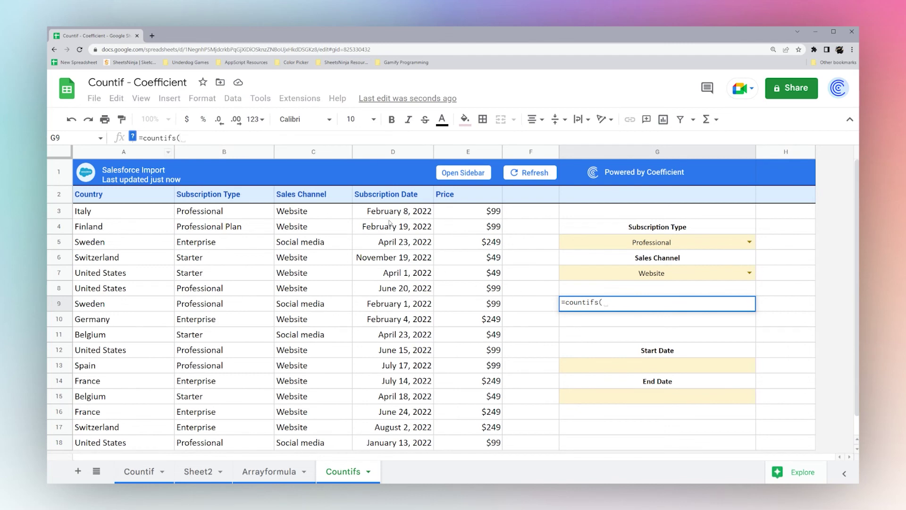
{"action": "left_click_drag", "start_coordinate": [393, 211], "coordinate": [402, 444]}
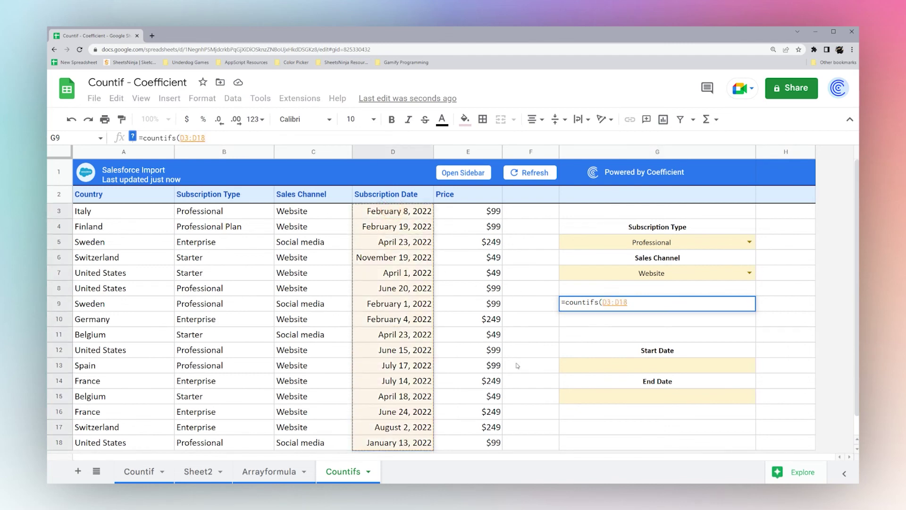
{"action": "type", "text": ","}
{"action": "scroll", "coordinate": [557, 338], "scroll_direction": "down", "scroll_amount": 1}
{"action": "scroll", "coordinate": [543, 326], "scroll_direction": "up", "scroll_amount": 1}
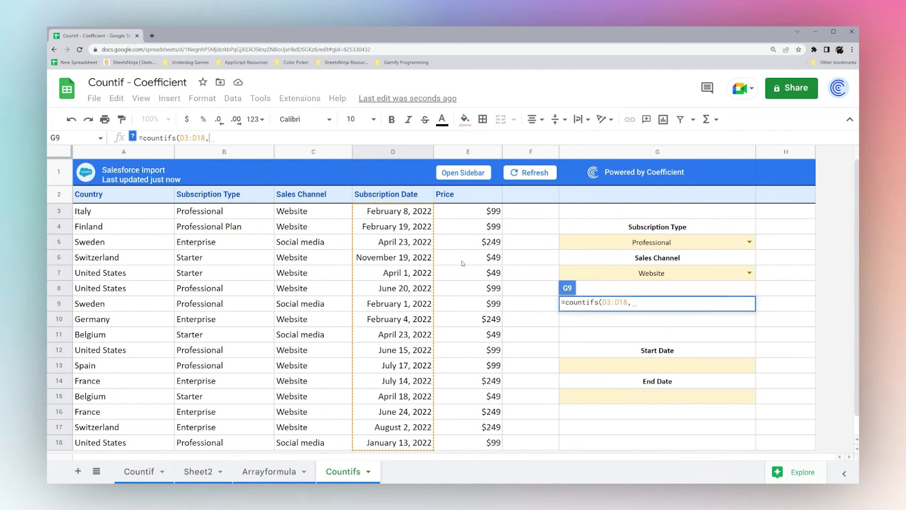
{"action": "type", "text": "\""}
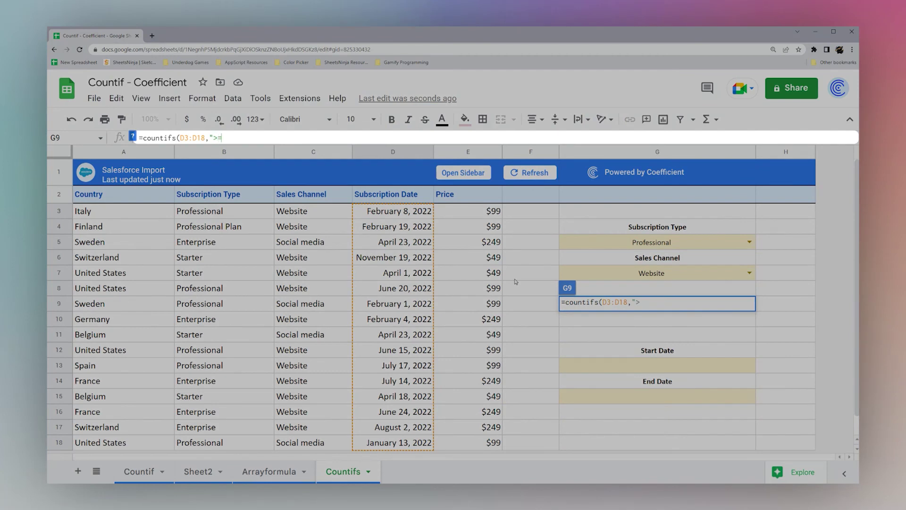
{"action": "type", "text": ">=\"&"}
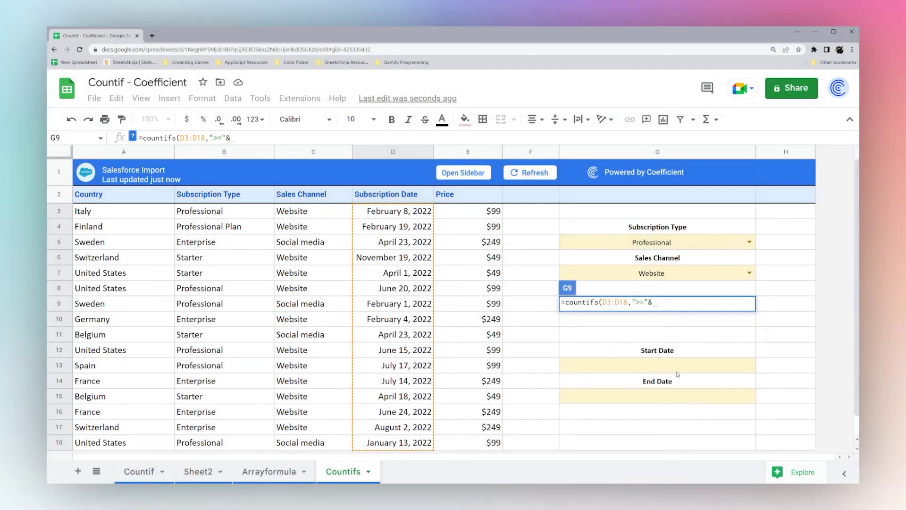
{"action": "left_click", "coordinate": [677, 371]}
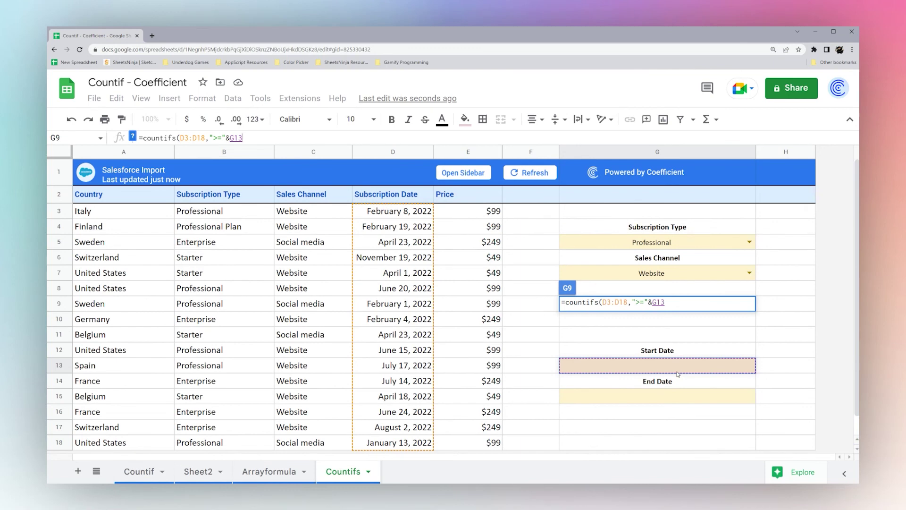
Add the second criterion D3:D18 "<="&G15 and enter the formula
{"action": "type", "text": ","}
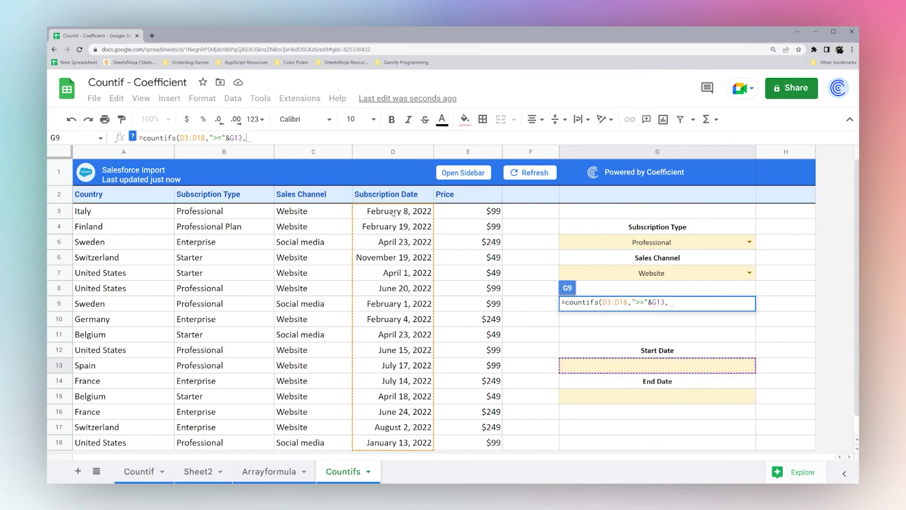
{"action": "left_click_drag", "start_coordinate": [378, 216], "coordinate": [384, 448]}
{"action": "type", "text": ",\"<="}
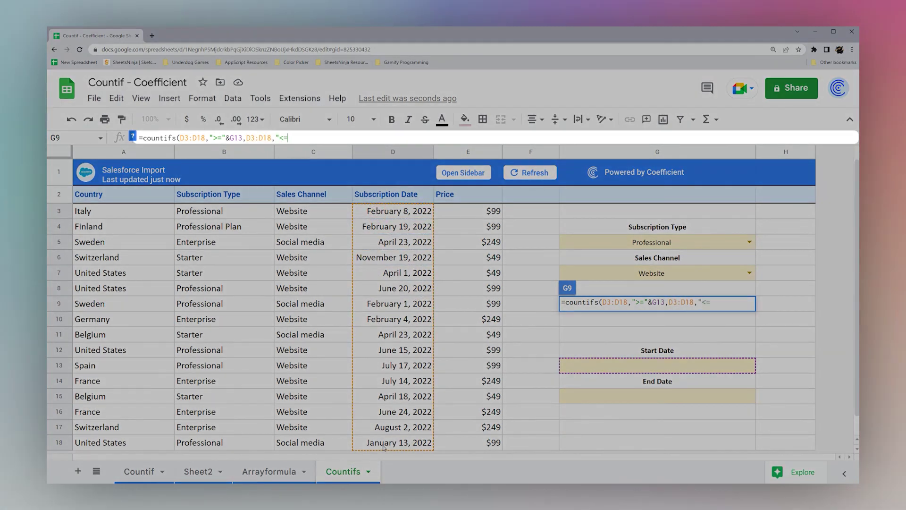
{"action": "type", "text": "\"&"}
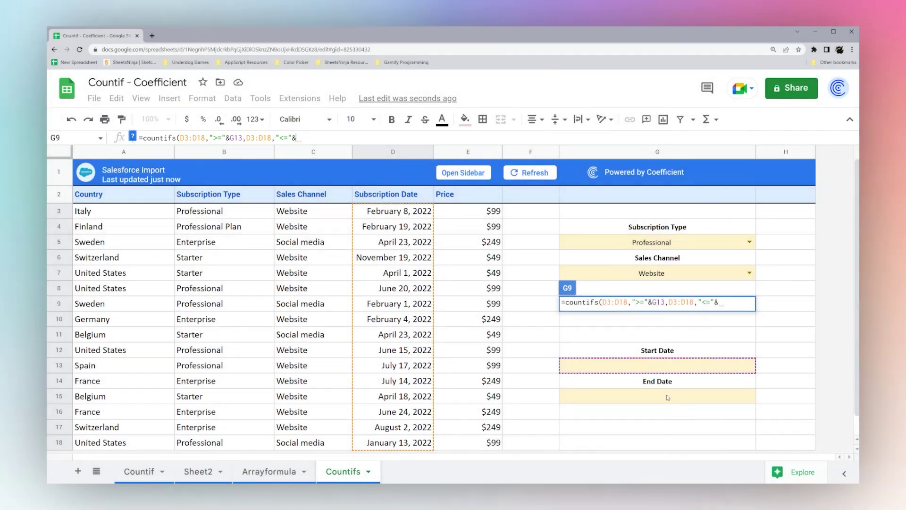
{"action": "left_click", "coordinate": [665, 401]}
{"action": "type", "text": ")"}
{"action": "key", "text": "Return"}
Pick 2/1/22 as the Start Date in G13 from the calendar
{"action": "double_click", "coordinate": [657, 365]}
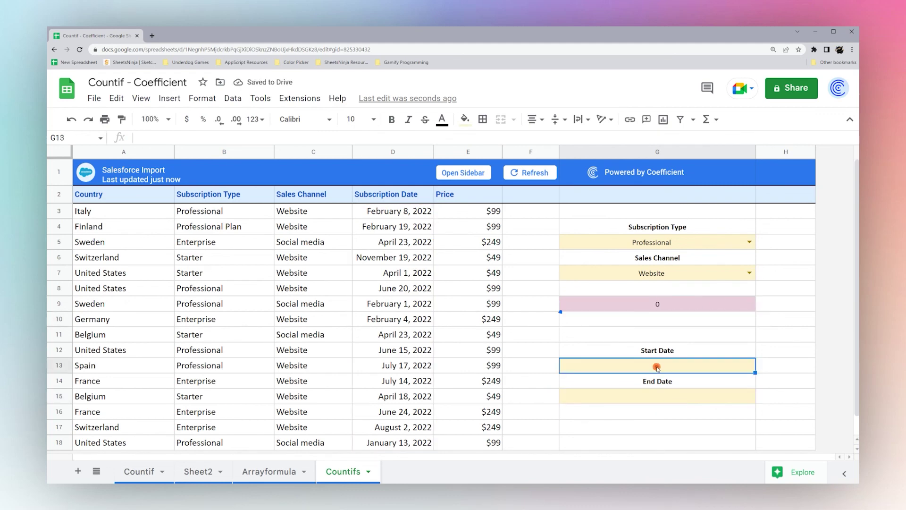
{"action": "left_click", "coordinate": [689, 256]}
{"action": "left_click", "coordinate": [689, 256]}
{"action": "left_click", "coordinate": [690, 257]}
{"action": "left_click", "coordinate": [689, 256]}
{"action": "left_click", "coordinate": [689, 256]}
{"action": "left_click", "coordinate": [689, 257]}
{"action": "left_click", "coordinate": [689, 256]}
{"action": "left_click", "coordinate": [690, 256]}
{"action": "left_click", "coordinate": [644, 287]}
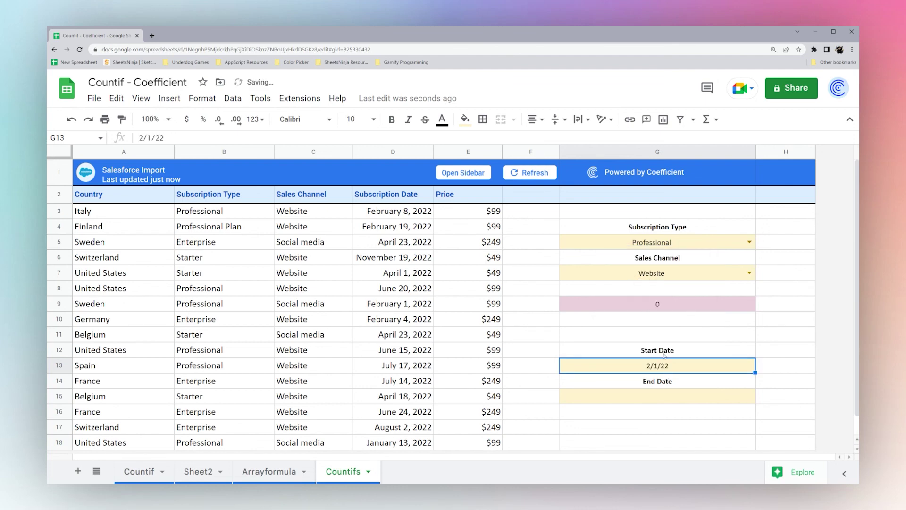
Pick 8/31/22 as the End Date in G15, then return to G9
{"action": "double_click", "coordinate": [663, 396]}
{"action": "left_click", "coordinate": [699, 286]}
{"action": "left_click", "coordinate": [699, 286]}
{"action": "left_click", "coordinate": [699, 286]}
{"action": "left_click", "coordinate": [699, 285]}
{"action": "left_click", "coordinate": [699, 286]}
{"action": "left_click", "coordinate": [699, 286]}
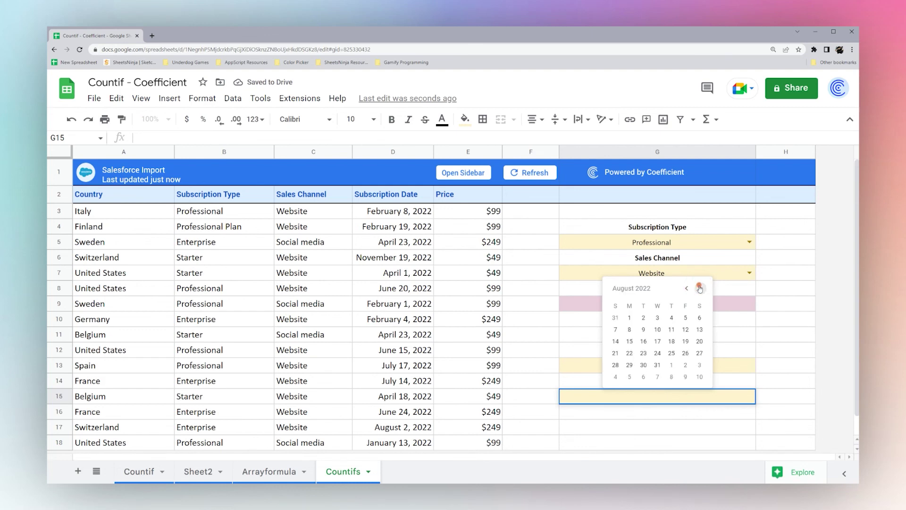
{"action": "left_click", "coordinate": [657, 365]}
{"action": "key", "text": "Up"}
{"action": "key", "text": "Up"}
{"action": "key", "text": "Up"}
{"action": "key", "text": "Up"}
{"action": "key", "text": "Up"}
{"action": "key", "text": "Up"}
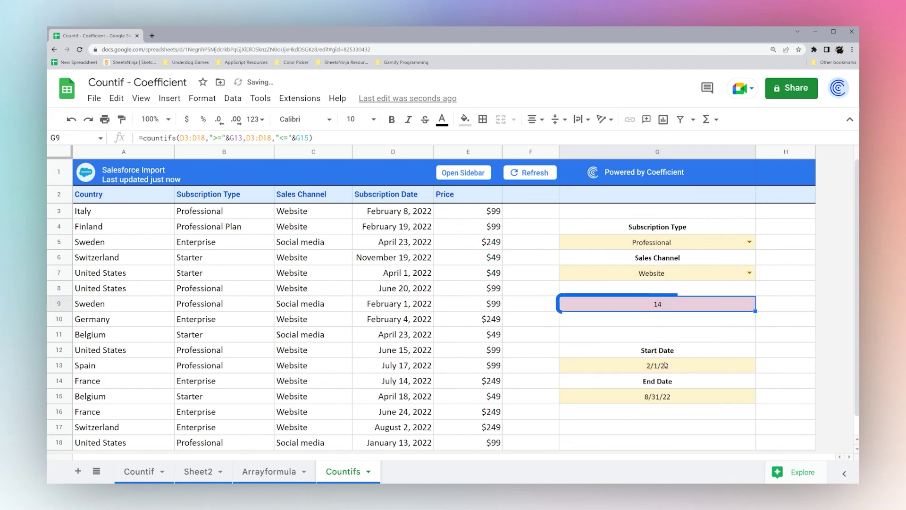
Change the Start Date to 4/1/22, then to 5/25/22, and select G9
{"action": "double_click", "coordinate": [666, 365]}
{"action": "left_click", "coordinate": [700, 258]}
{"action": "left_click", "coordinate": [699, 257]}
{"action": "left_click", "coordinate": [685, 286]}
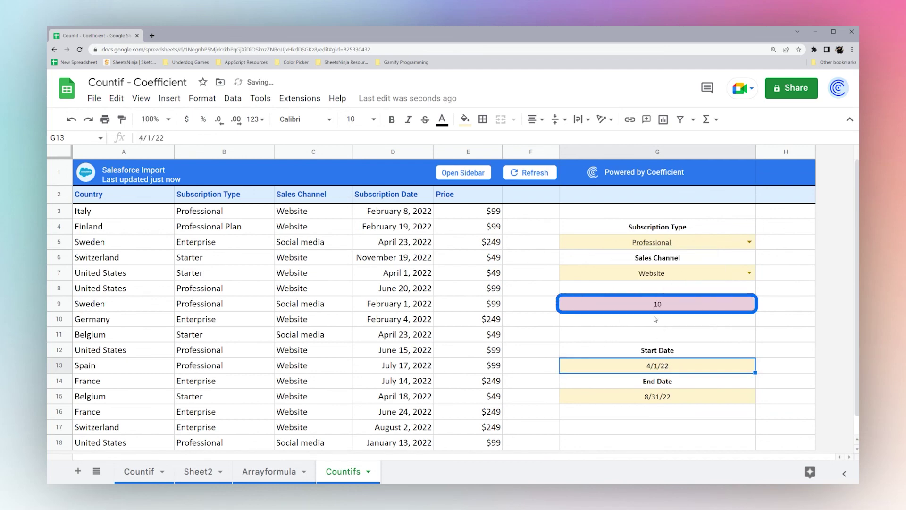
{"action": "double_click", "coordinate": [655, 366]}
{"action": "left_click", "coordinate": [702, 257]}
{"action": "left_click", "coordinate": [658, 322]}
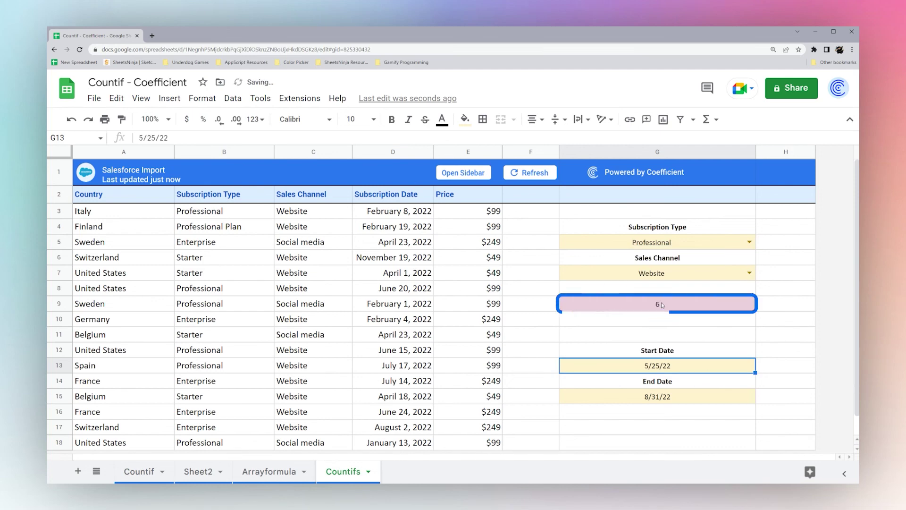
{"action": "left_click", "coordinate": [661, 304]}
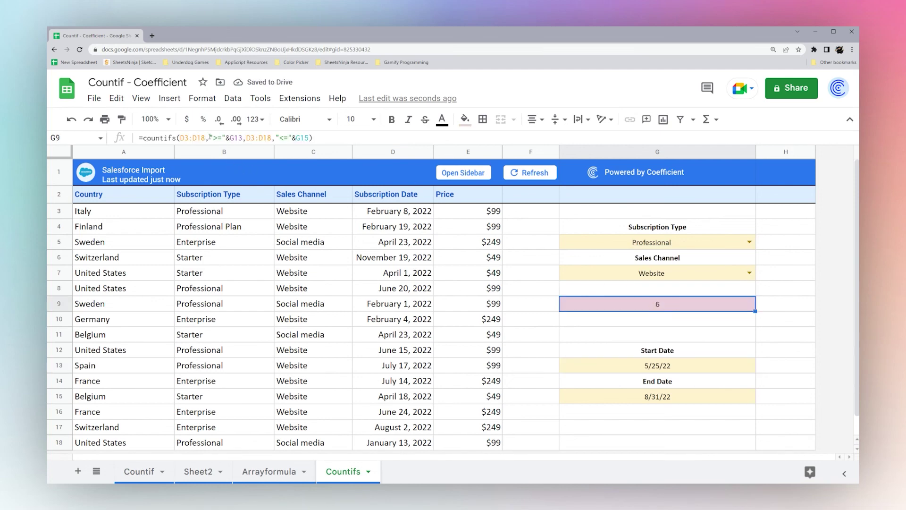